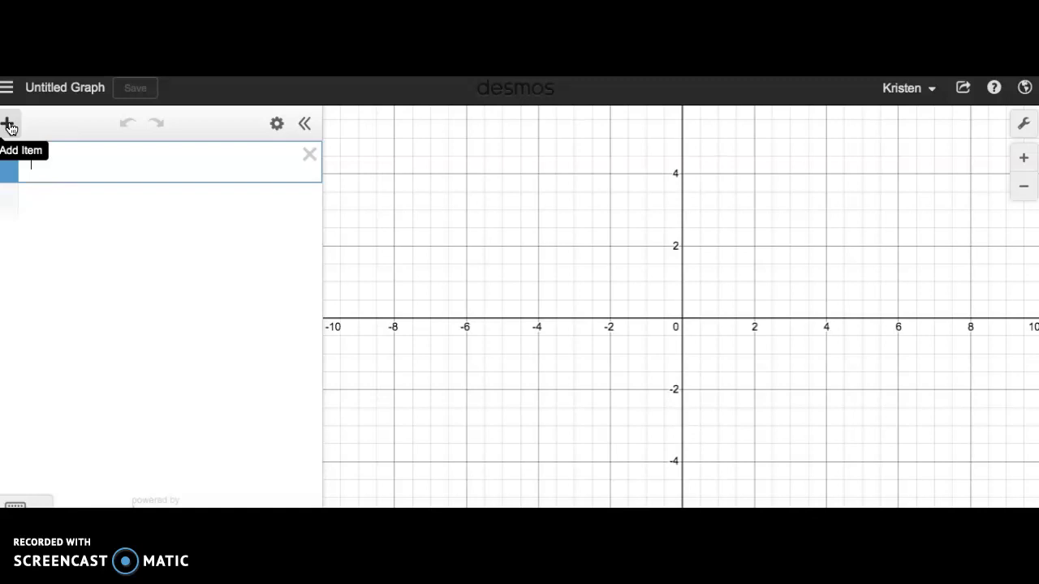
Step: Insert a data table and enter 0 for x₁ and 62.5 for y₁ in its first row
{"action": "left_click", "coordinate": [9, 128]}
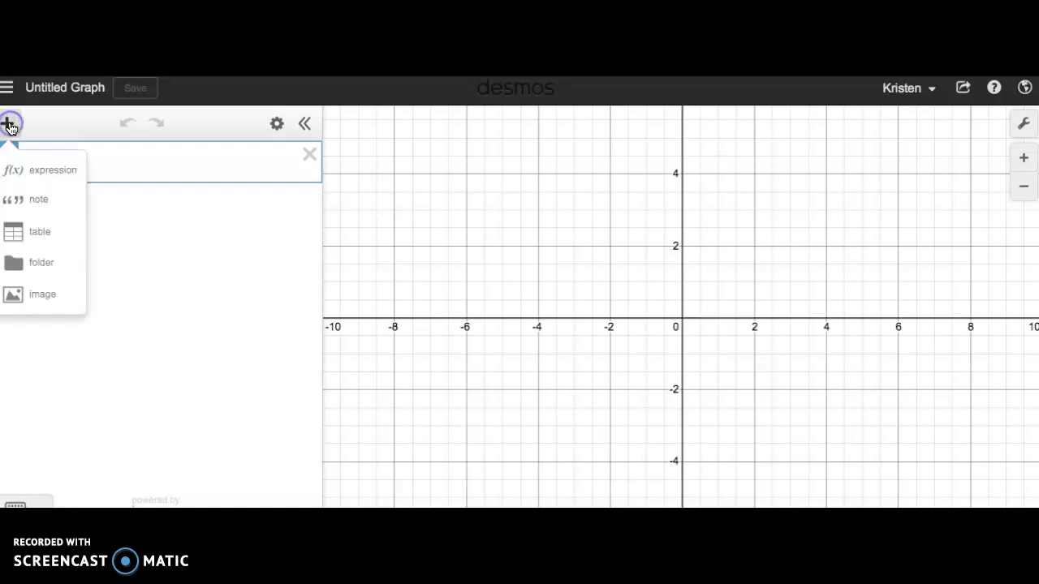
{"action": "left_click", "coordinate": [46, 236]}
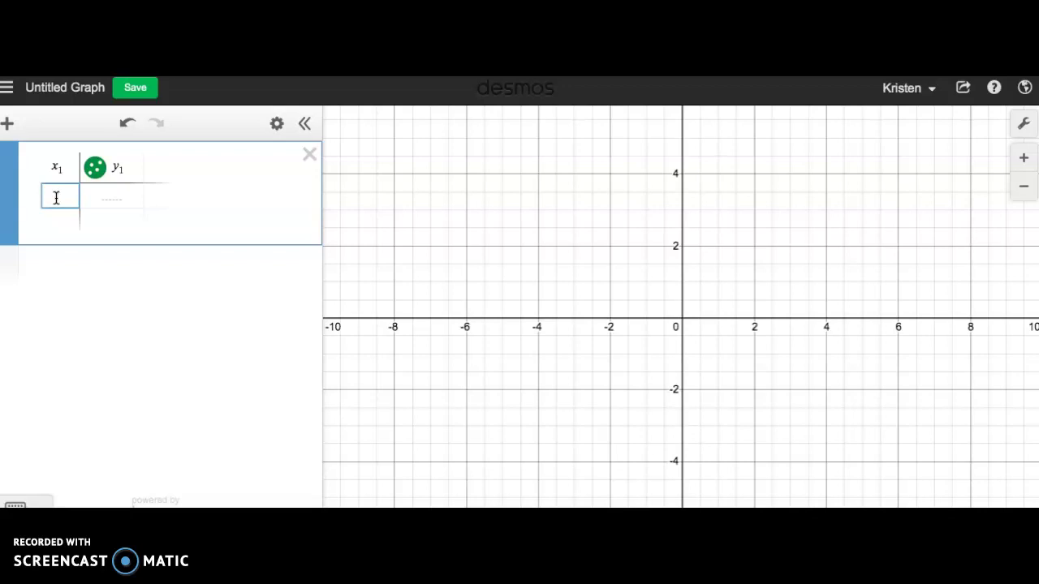
{"action": "type", "text": "0"}
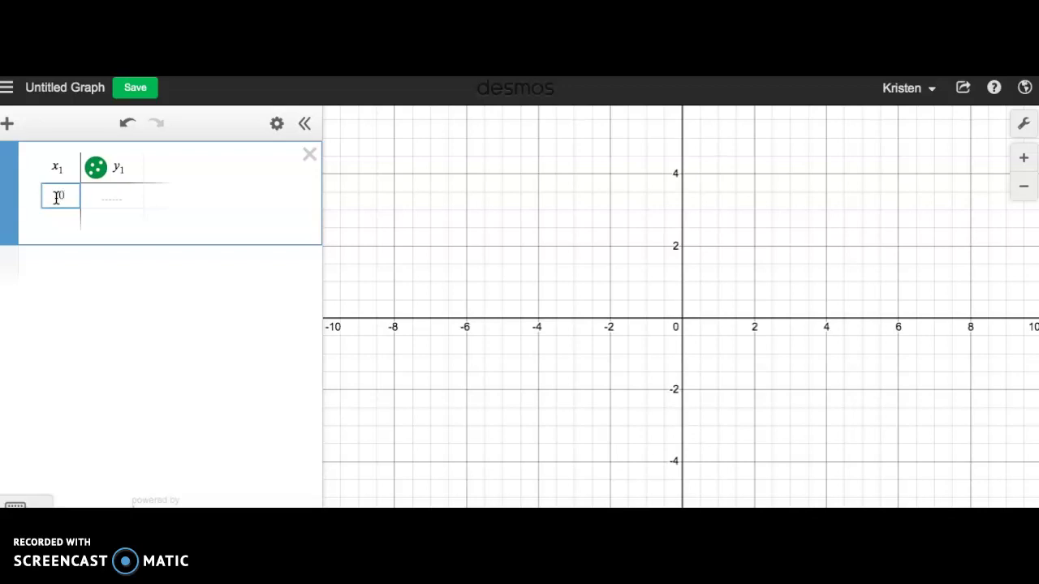
{"action": "key", "text": "Tab"}
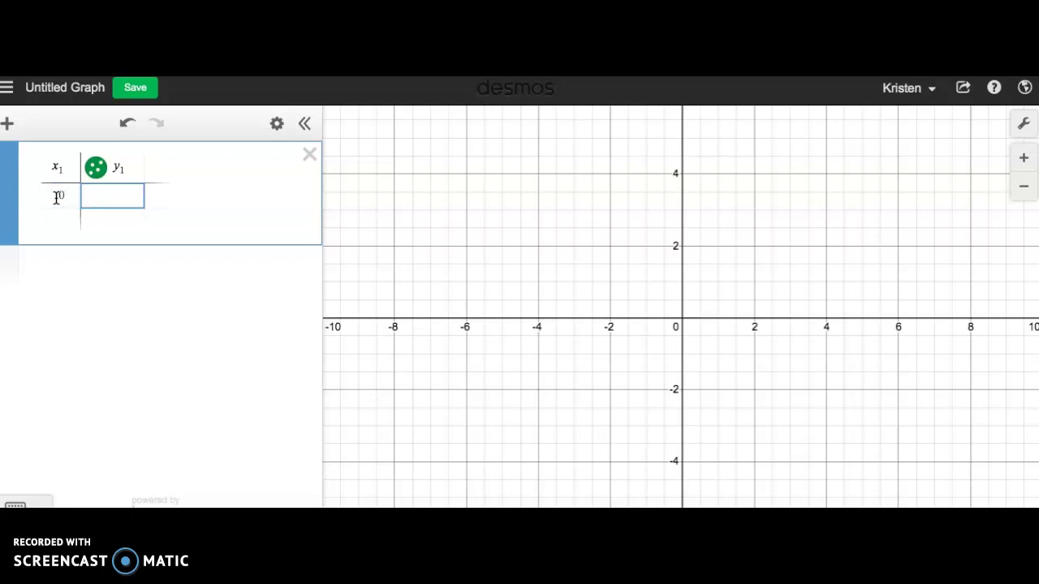
{"action": "type", "text": "62.5"}
{"action": "key", "text": "Return"}
{"action": "key", "text": "Left"}
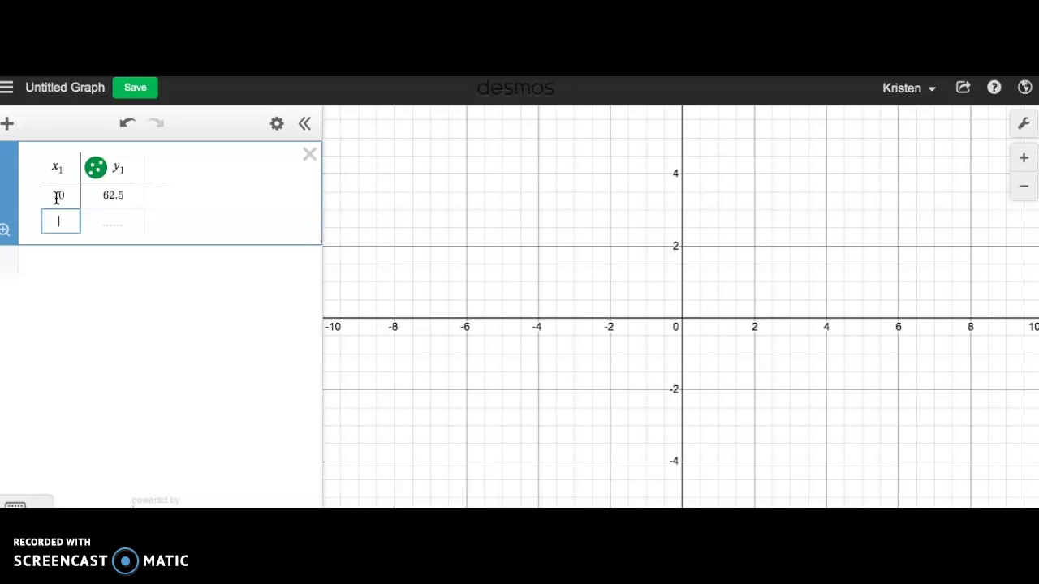
Step: Fill the second table row with x₁ = 5 and y₁ = 56.7
{"action": "type", "text": "5"}
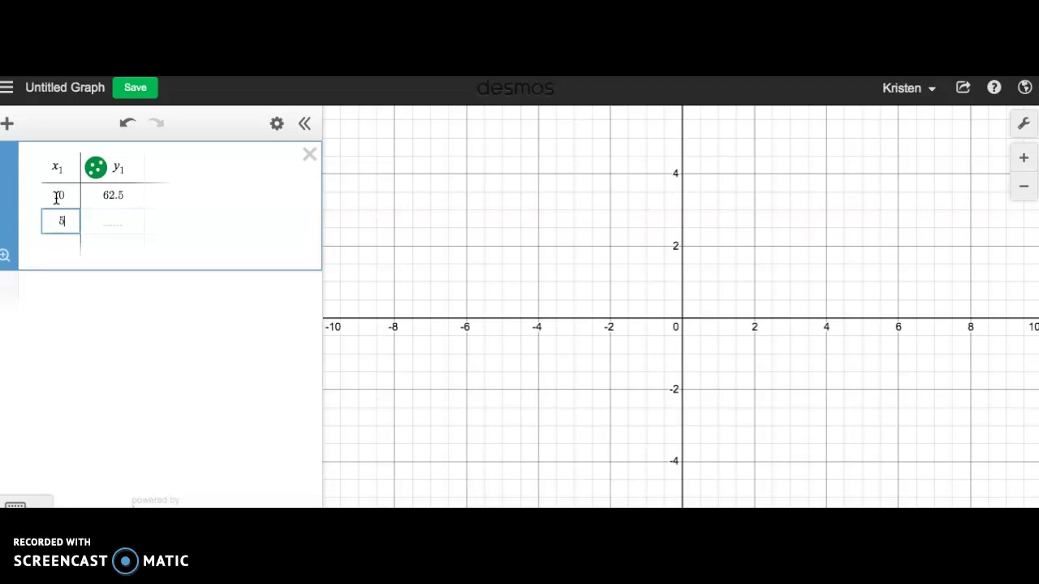
{"action": "key", "text": "Tab"}
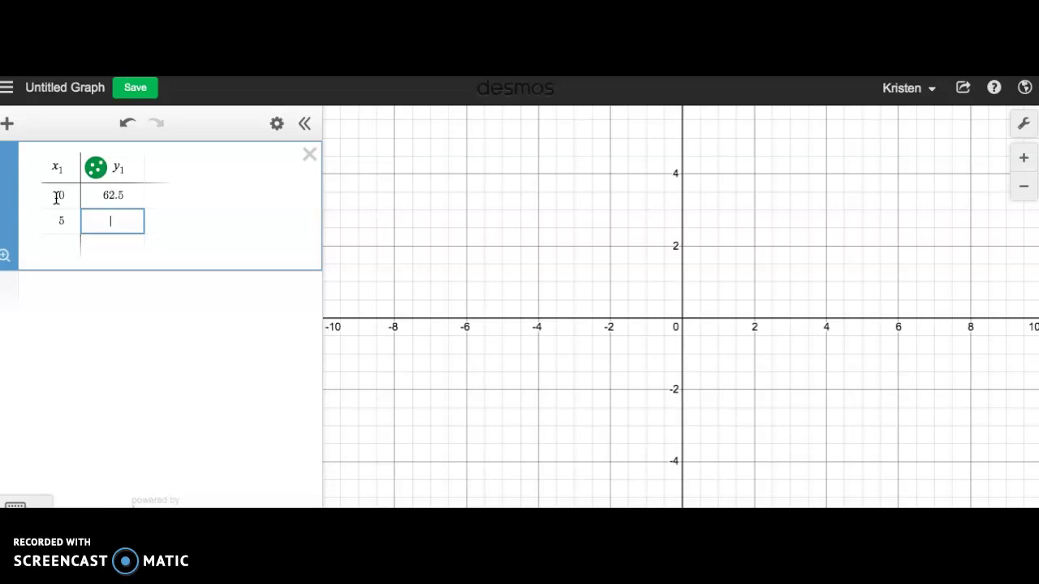
{"action": "type", "text": "5.6"}
{"action": "key", "text": "Return"}
{"action": "key", "text": "Up"}
{"action": "type", "text": "56.7"}
{"action": "key", "text": "Return"}
{"action": "key", "text": "Left"}
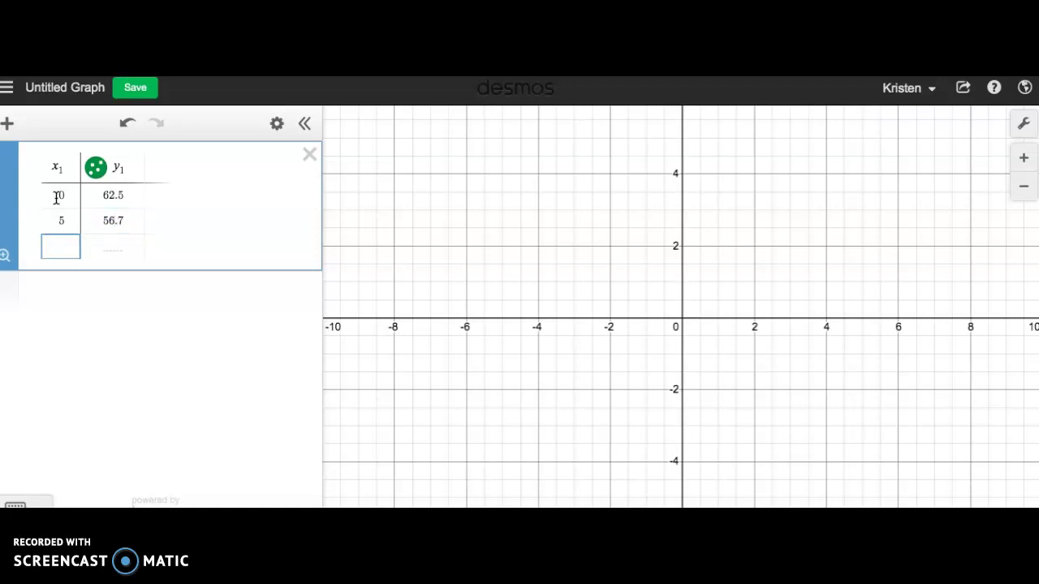
Step: Add the table rows (6, 45.8) and (10, 38.9), and fit the graph window to the data points
{"action": "type", "text": "6"}
{"action": "key", "text": "Right"}
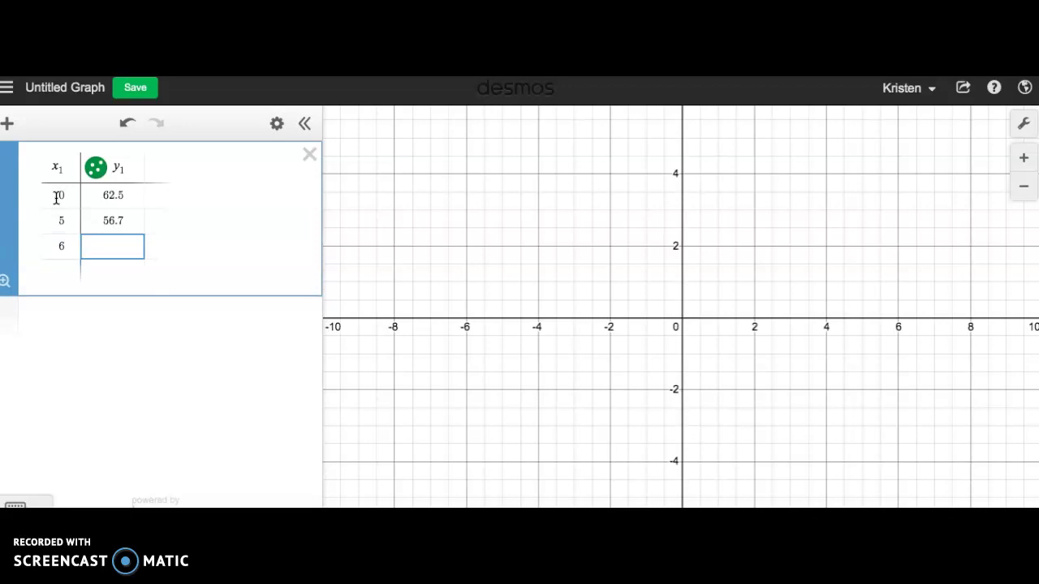
{"action": "type", "text": "45.8"}
{"action": "key", "text": "Return"}
{"action": "key", "text": "Left"}
{"action": "type", "text": "10"}
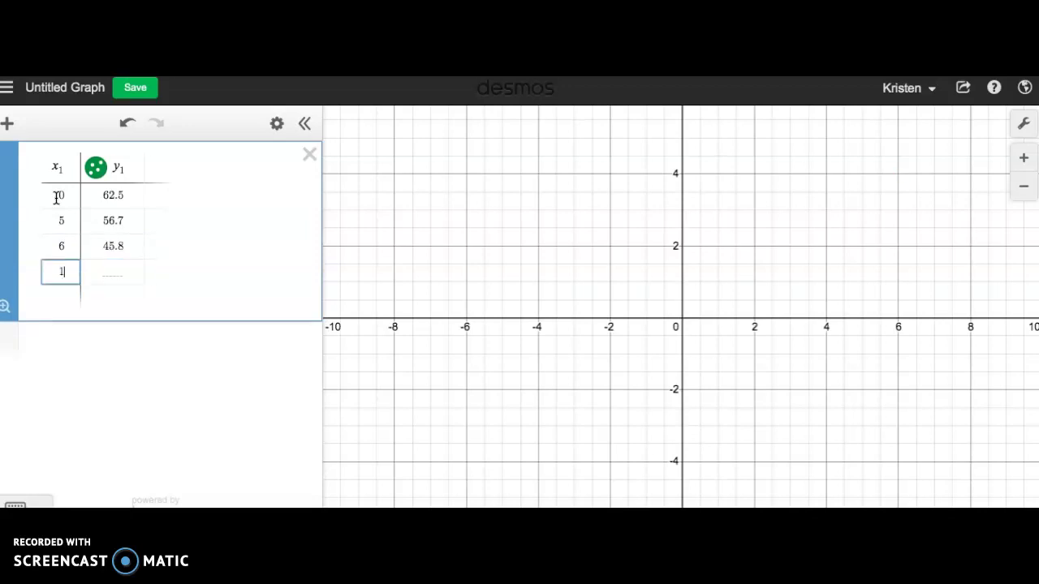
{"action": "key", "text": "Right"}
{"action": "type", "text": "38.9"}
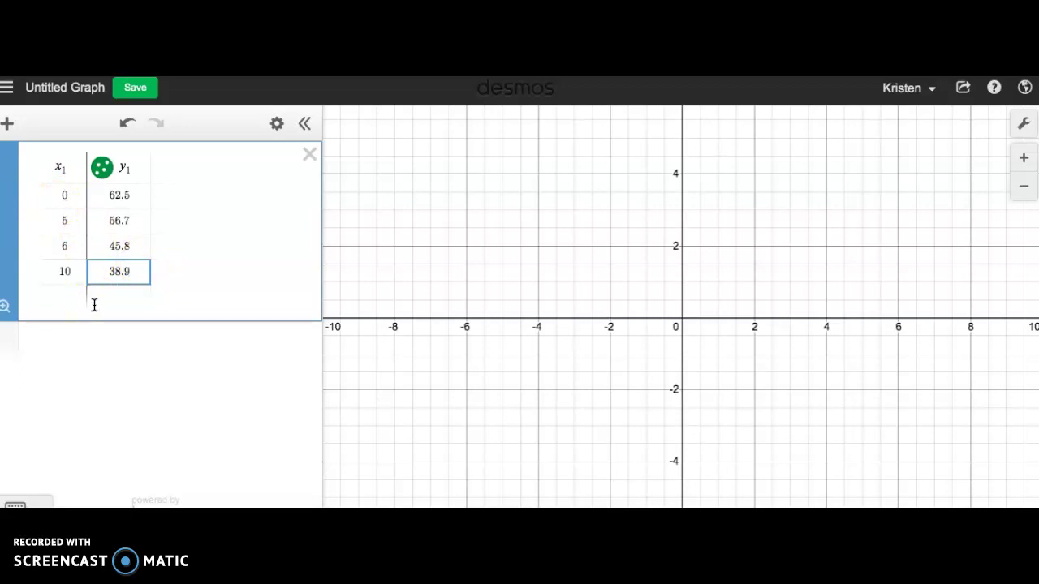
{"action": "left_click", "coordinate": [7, 310]}
{"action": "left_click", "coordinate": [62, 200]}
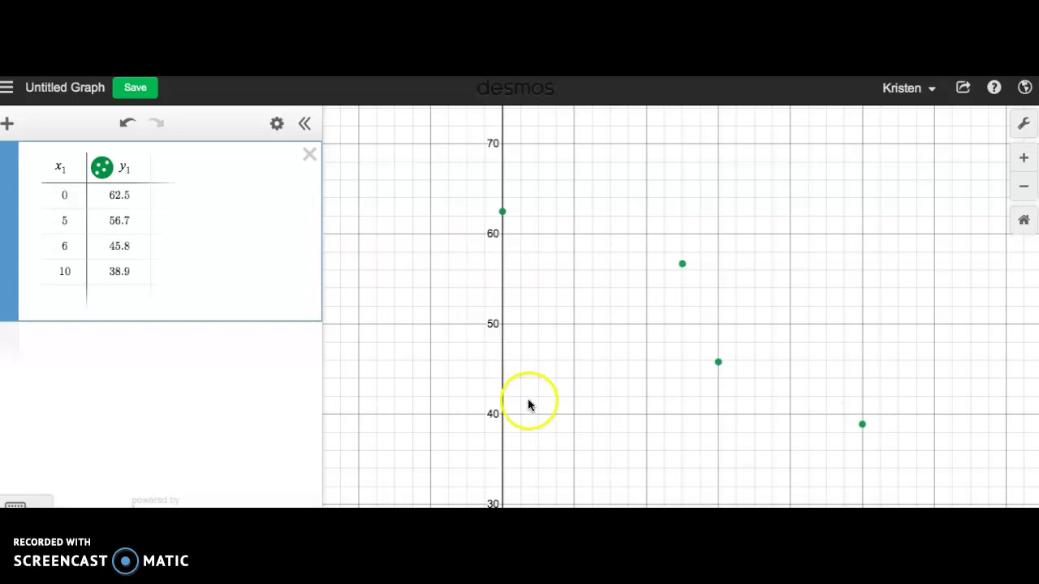
Step: Enter the linear equation y = mx + b as a new expression below the table
{"action": "left_click", "coordinate": [79, 338]}
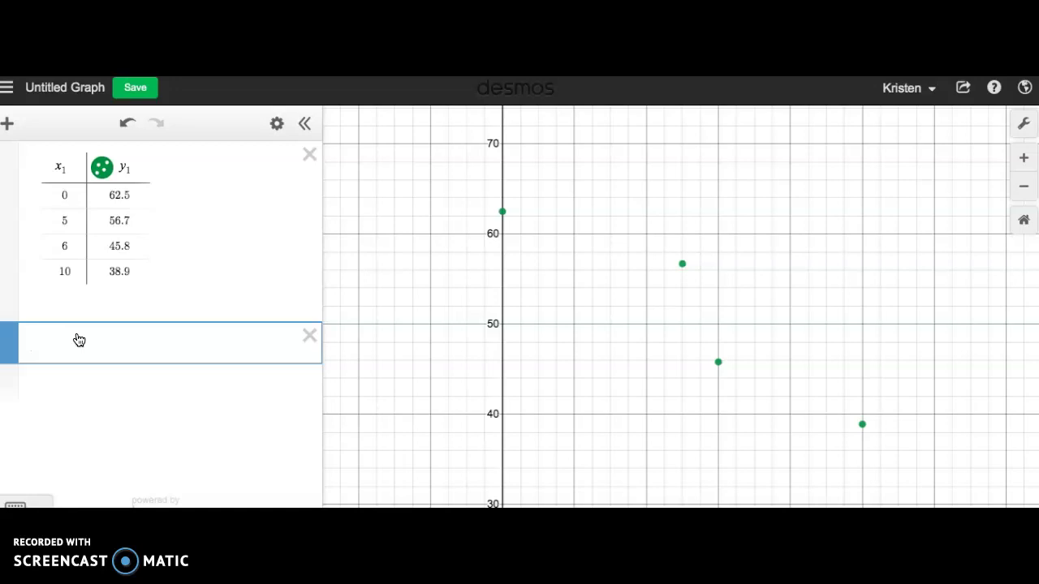
{"action": "type", "text": "y = mx + b"}
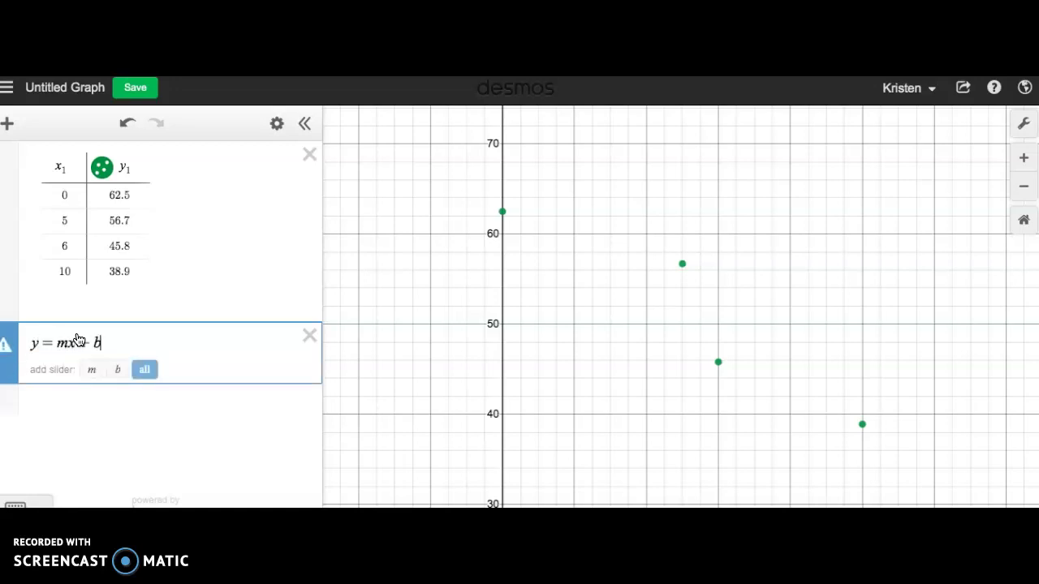
{"action": "left_click", "coordinate": [138, 375]}
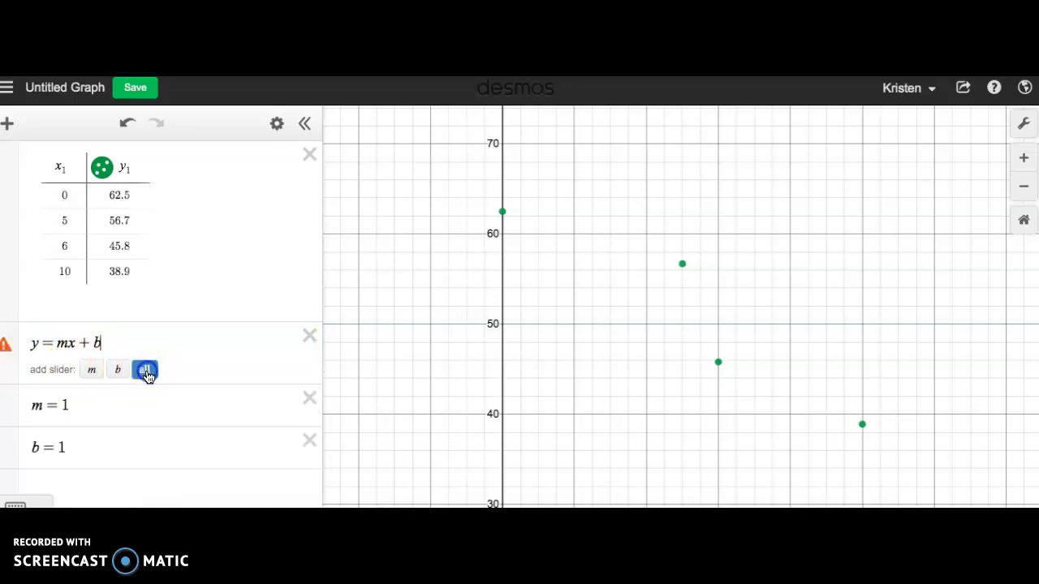
{"action": "left_click", "coordinate": [310, 381]}
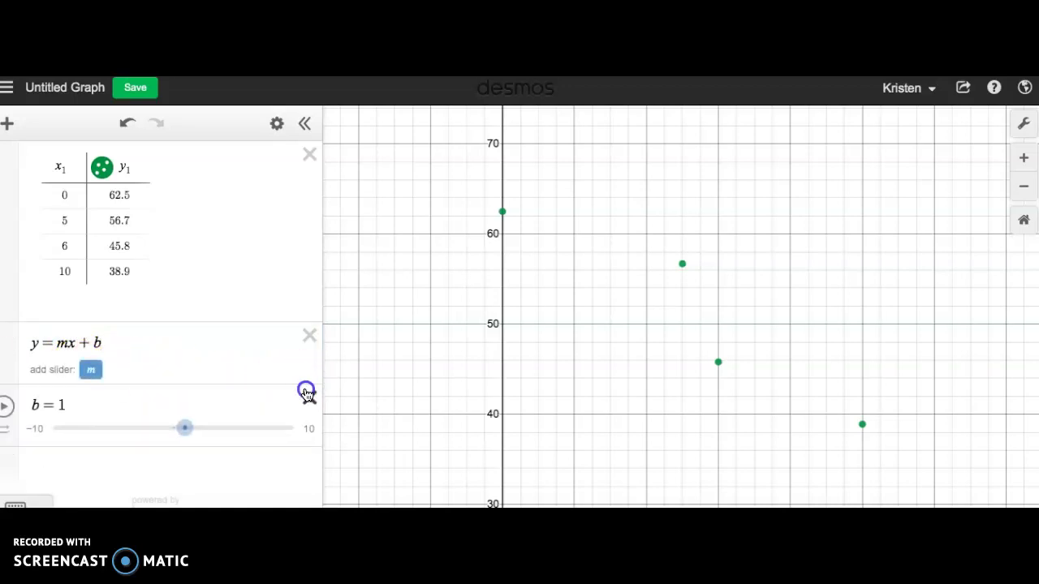
{"action": "left_click", "coordinate": [309, 394]}
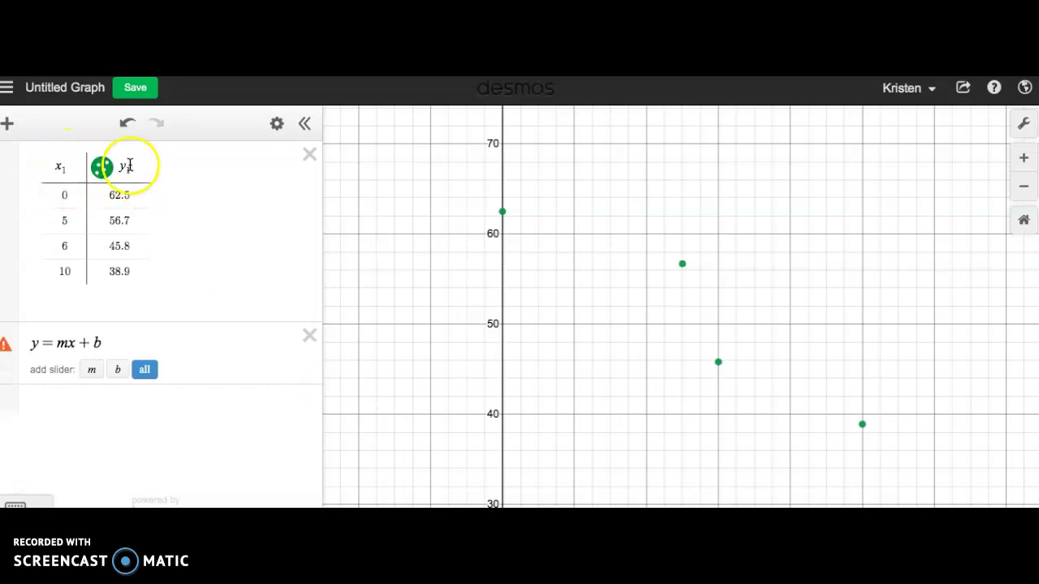
Step: Turn the linear equation into a regression on the table data, y₁ ~ mx₁ + b
{"action": "left_click", "coordinate": [75, 344]}
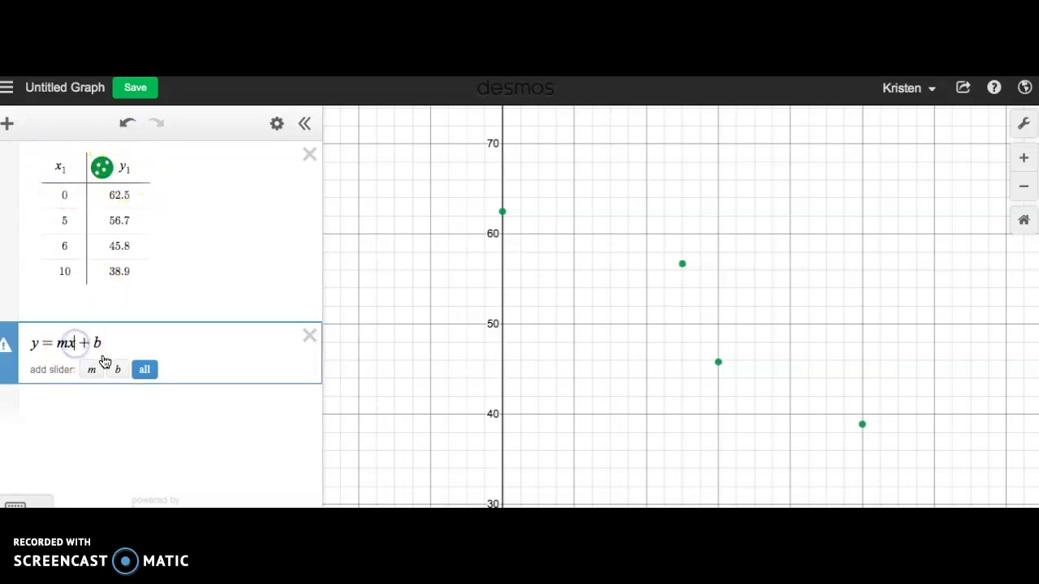
{"action": "type", "text": "1"}
{"action": "left_click", "coordinate": [36, 344]}
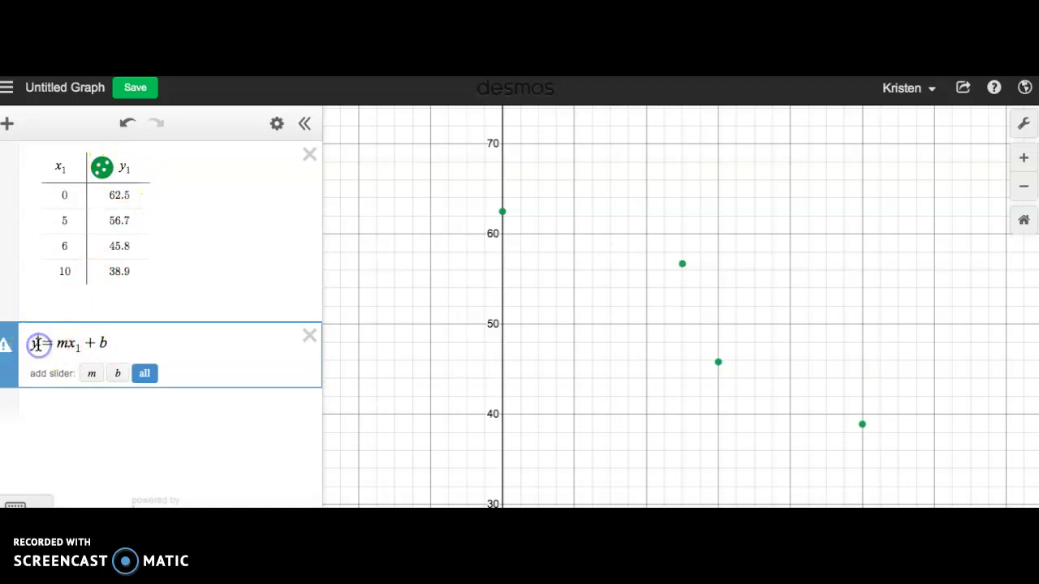
{"action": "type", "text": "1"}
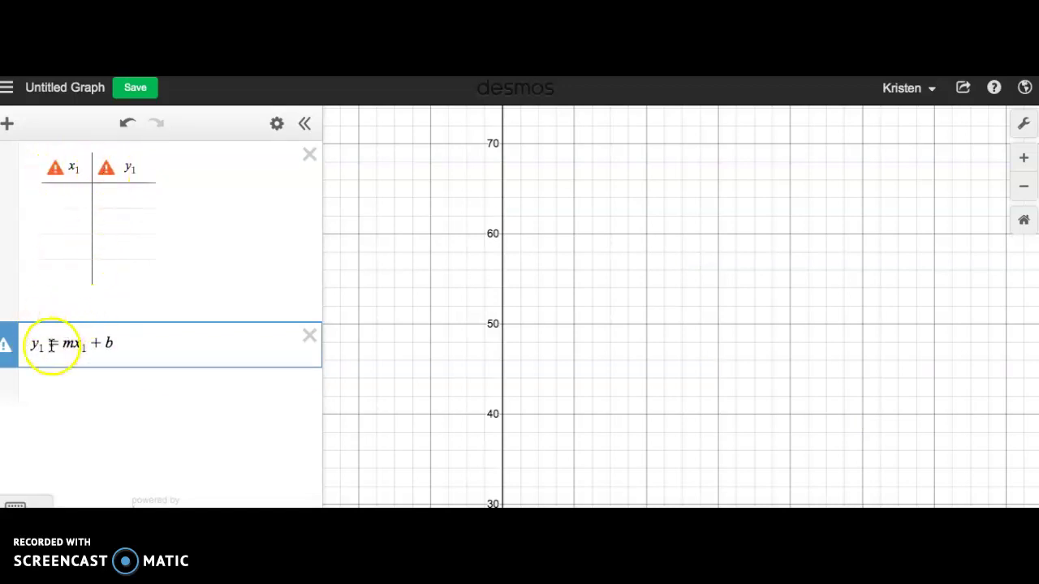
{"action": "left_click_drag", "start_coordinate": [60, 347], "coordinate": [48, 347]}
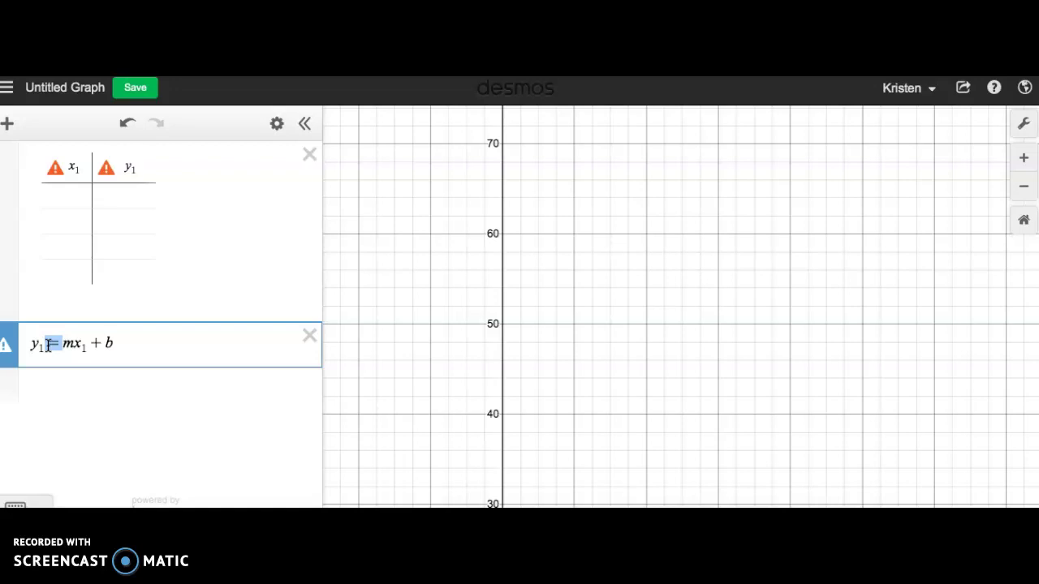
{"action": "type", "text": "~"}
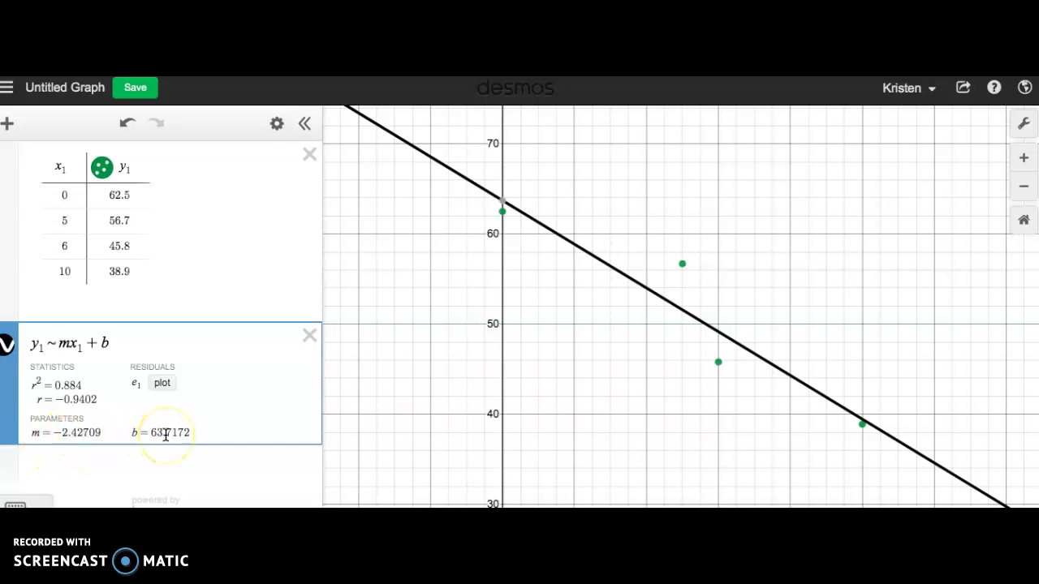
{"action": "left_click", "coordinate": [84, 384]}
Step: Add an exponential regression for the table data, y₁ ~ a·b^x₁, below the linear one
{"action": "left_click", "coordinate": [86, 472]}
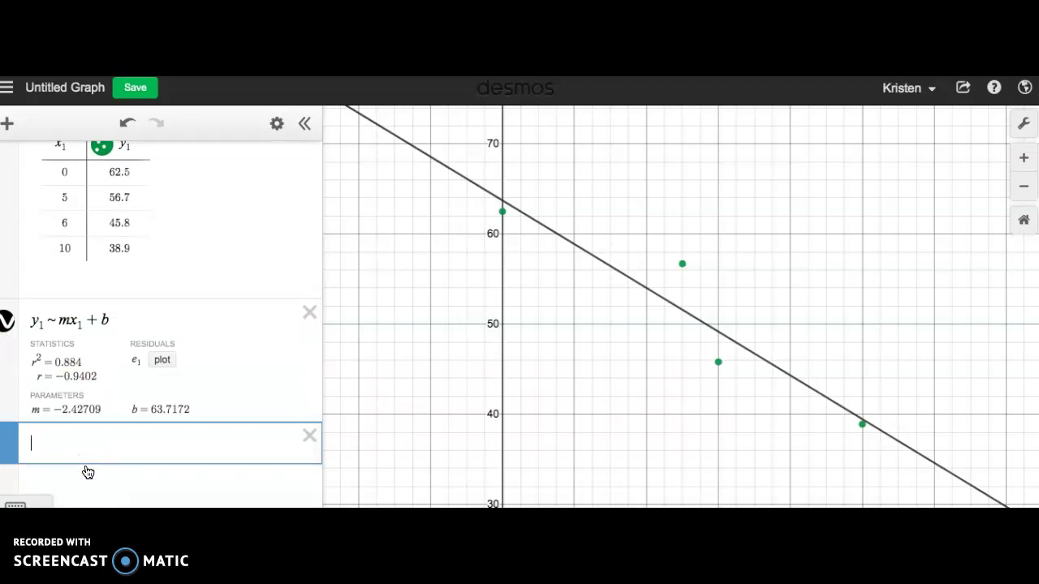
{"action": "type", "text": "y_1"}
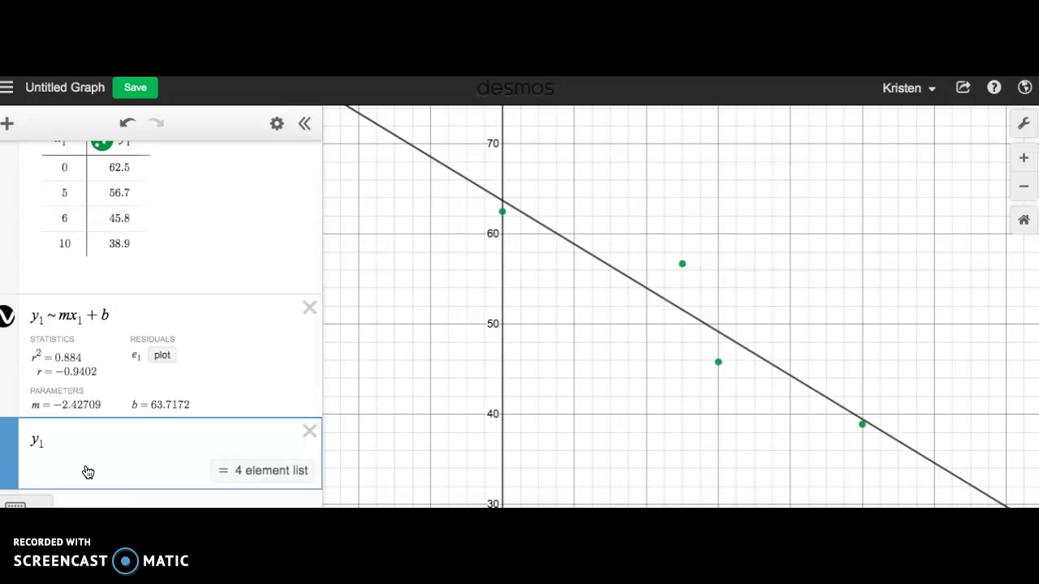
{"action": "type", "text": "~"}
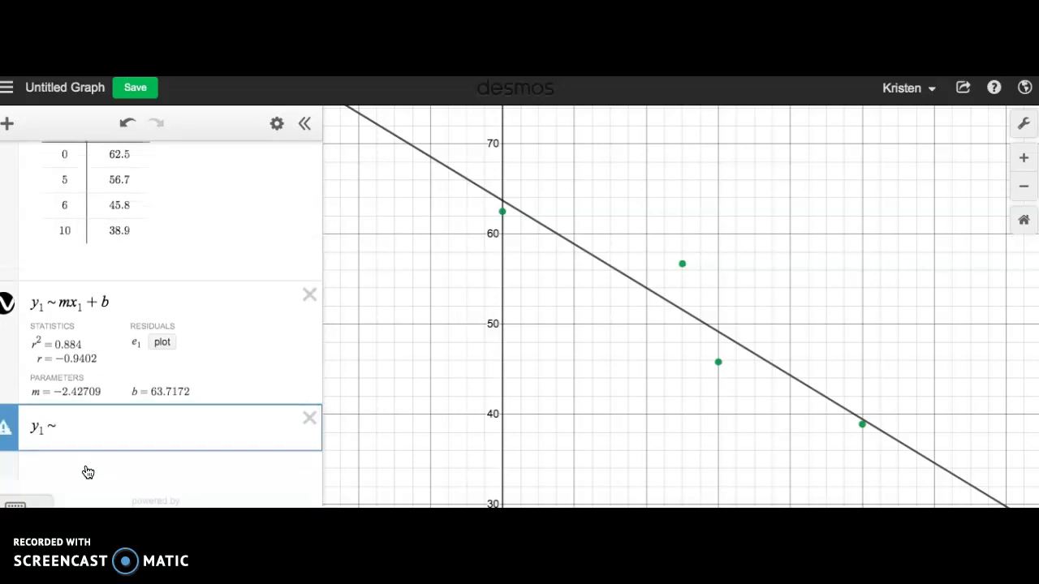
{"action": "type", "text": "a*b^x"}
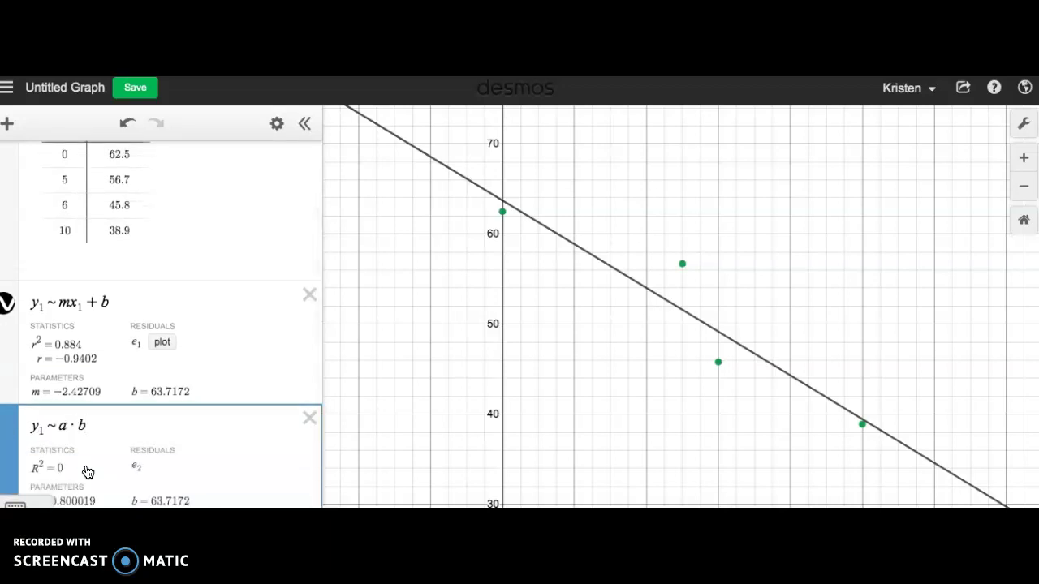
{"action": "type", "text": "_1"}
{"action": "left_click", "coordinate": [102, 459]}
{"action": "scroll", "coordinate": [112, 474], "scroll_direction": "down", "scroll_amount": 2}
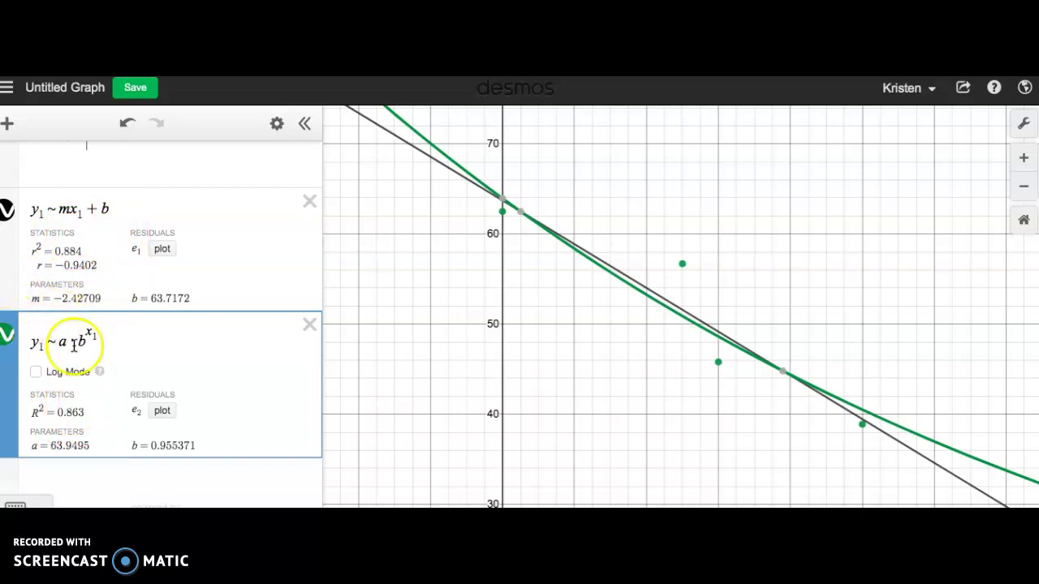
Step: Hide the exponential regression curve and delete its expression
{"action": "left_click", "coordinate": [7, 337]}
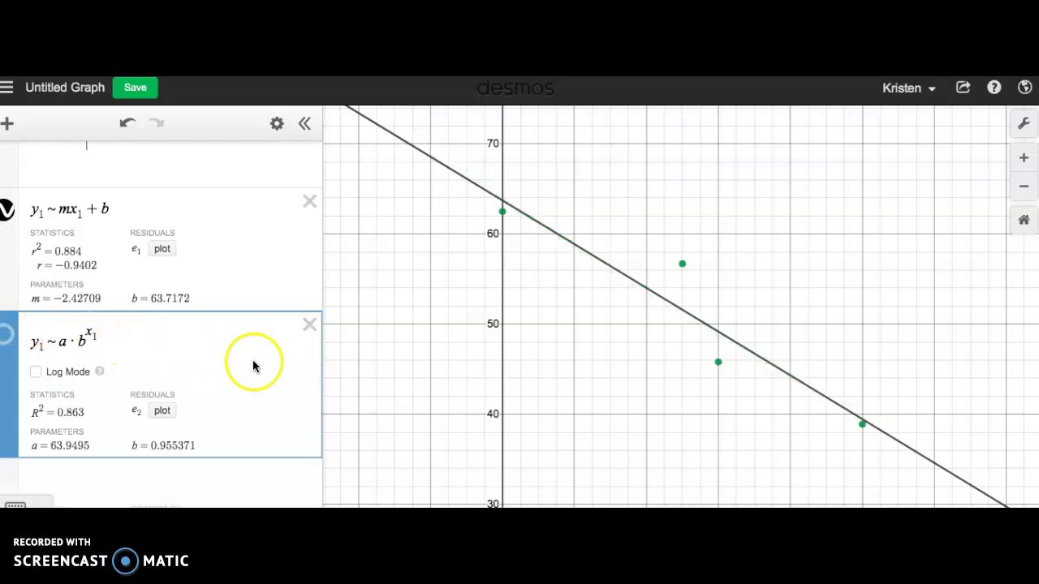
{"action": "left_click", "coordinate": [308, 326]}
Step: Enter the line of best fit as a new equation, y = −2.447x + 63.712
{"action": "left_click", "coordinate": [101, 460]}
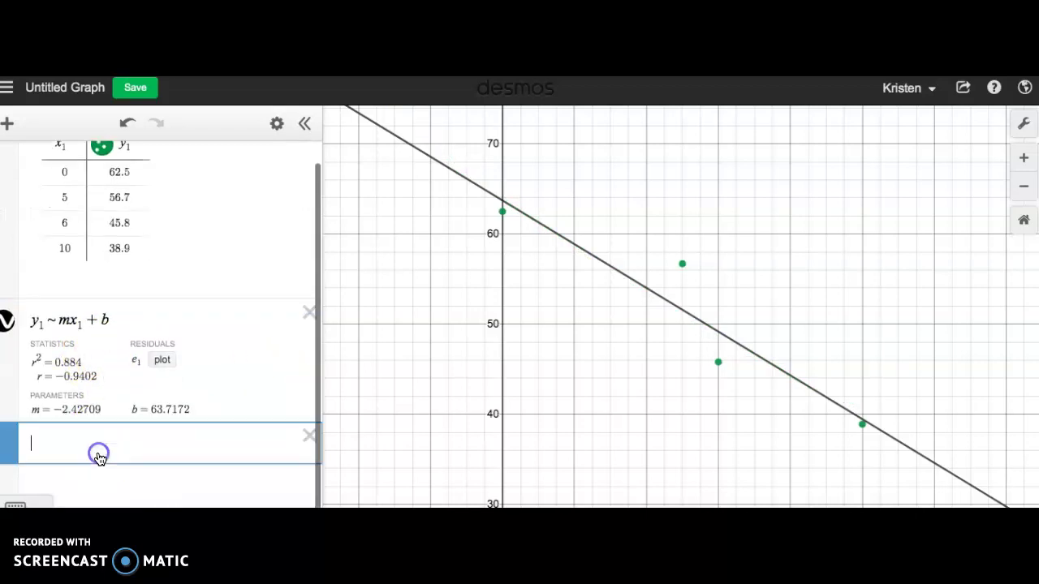
{"action": "type", "text": "y=-2"}
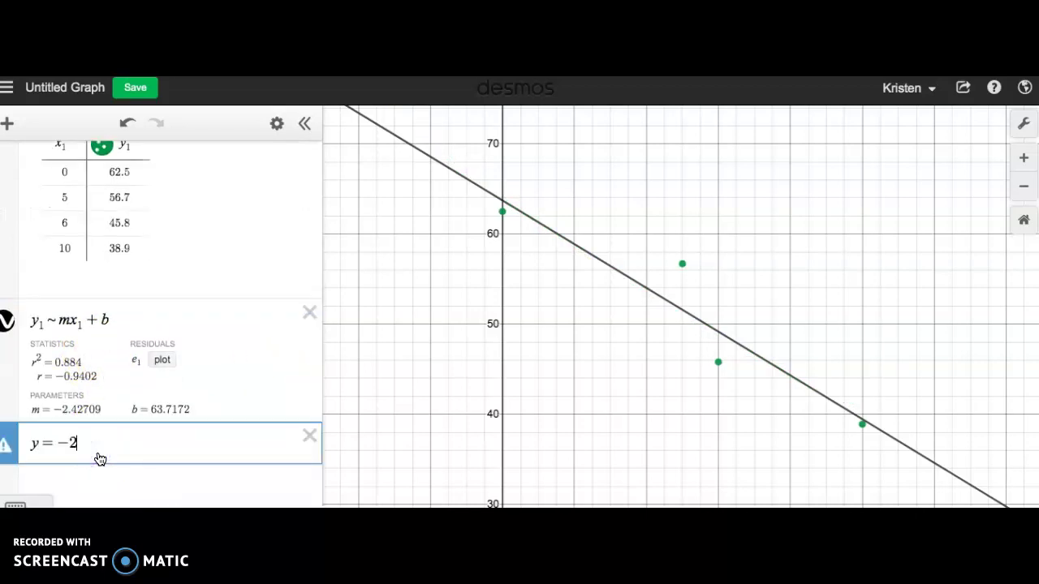
{"action": "type", "text": "4"}
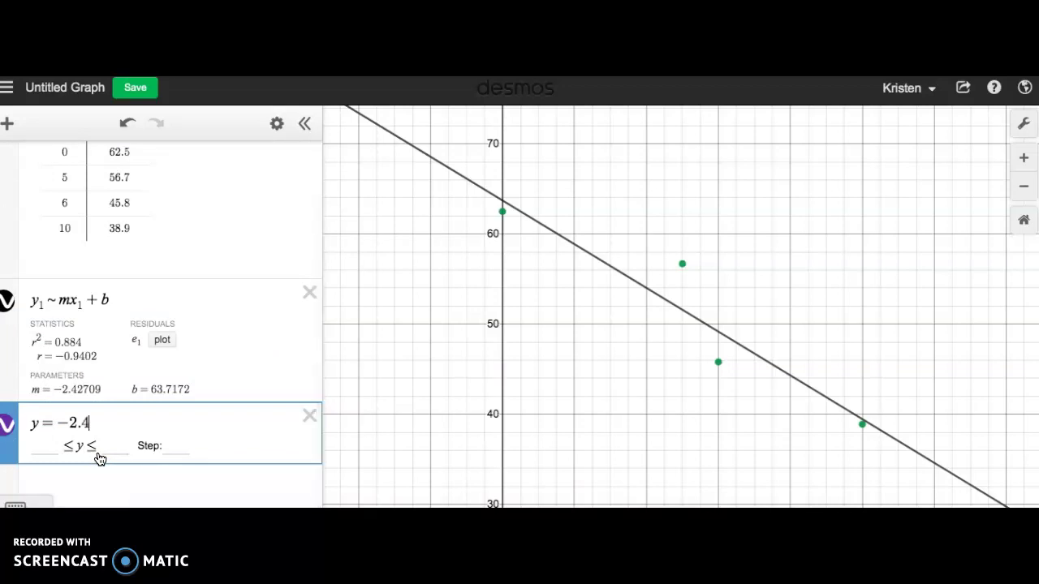
{"action": "type", "text": "47x + 63."}
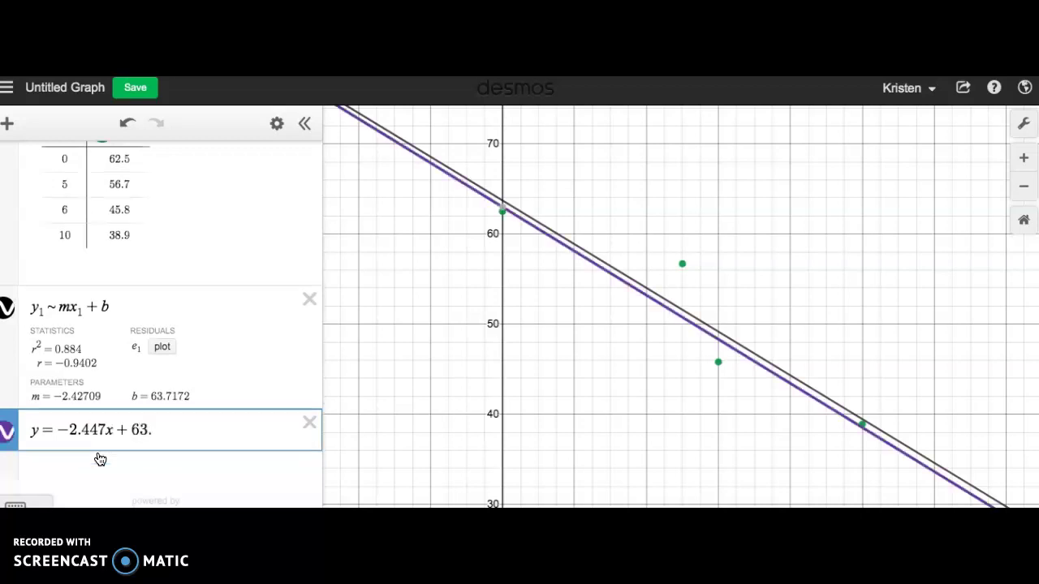
{"action": "type", "text": "712"}
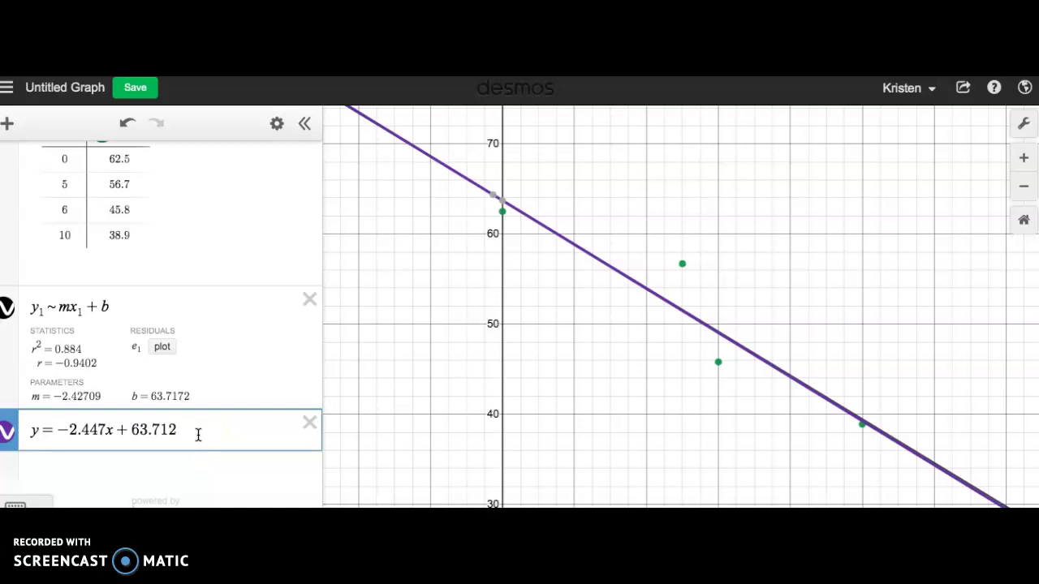
Step: Convert the equation y = −2.447x + 63.712 into a table of values
{"action": "left_click", "coordinate": [277, 124]}
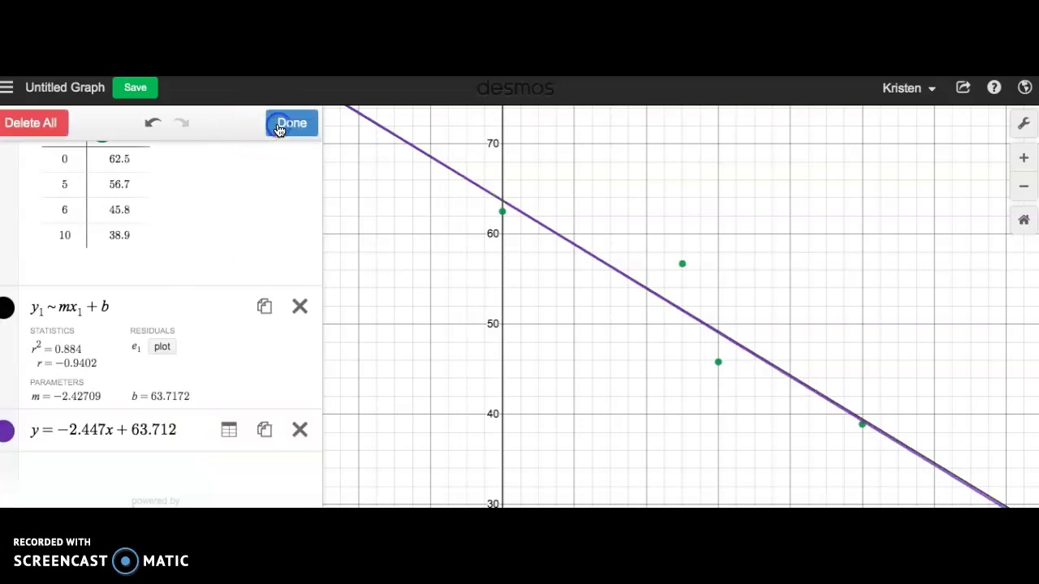
{"action": "left_click", "coordinate": [228, 431]}
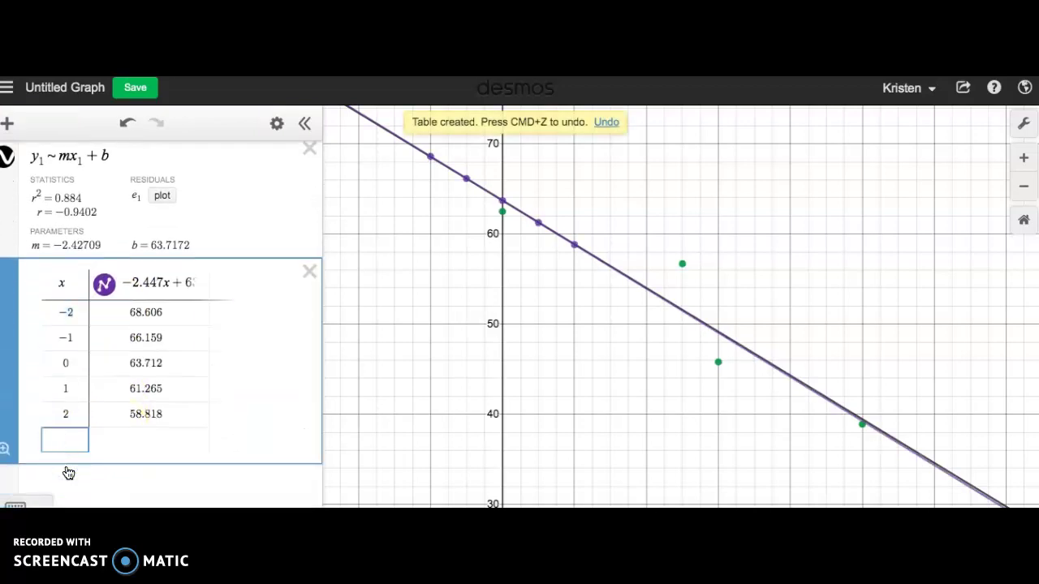
Step: Add the x-value 20 as a new row in the table of −2.447x + 63.712
{"action": "scroll", "coordinate": [86, 232], "scroll_direction": "up", "scroll_amount": 3}
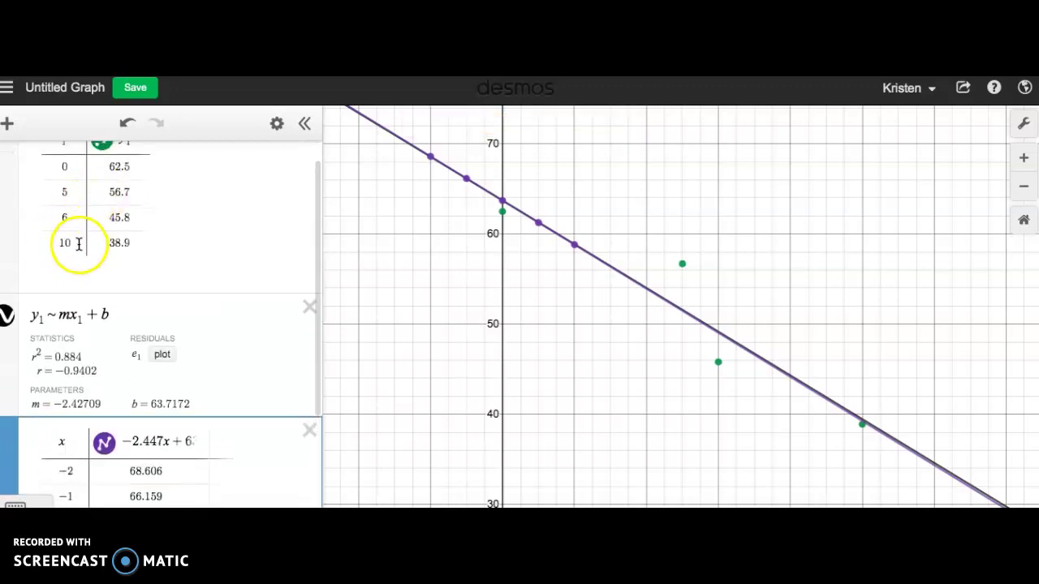
{"action": "scroll", "coordinate": [86, 244], "scroll_direction": "down", "scroll_amount": 3}
{"action": "left_click", "coordinate": [63, 424]}
{"action": "type", "text": "20"}
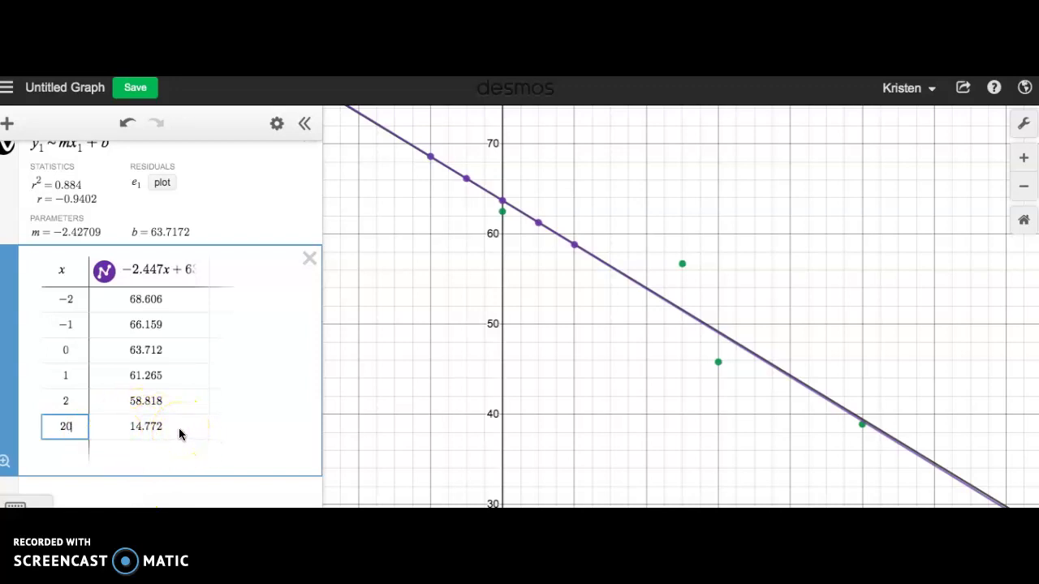
{"action": "scroll", "coordinate": [178, 434], "scroll_direction": "up", "scroll_amount": 3}
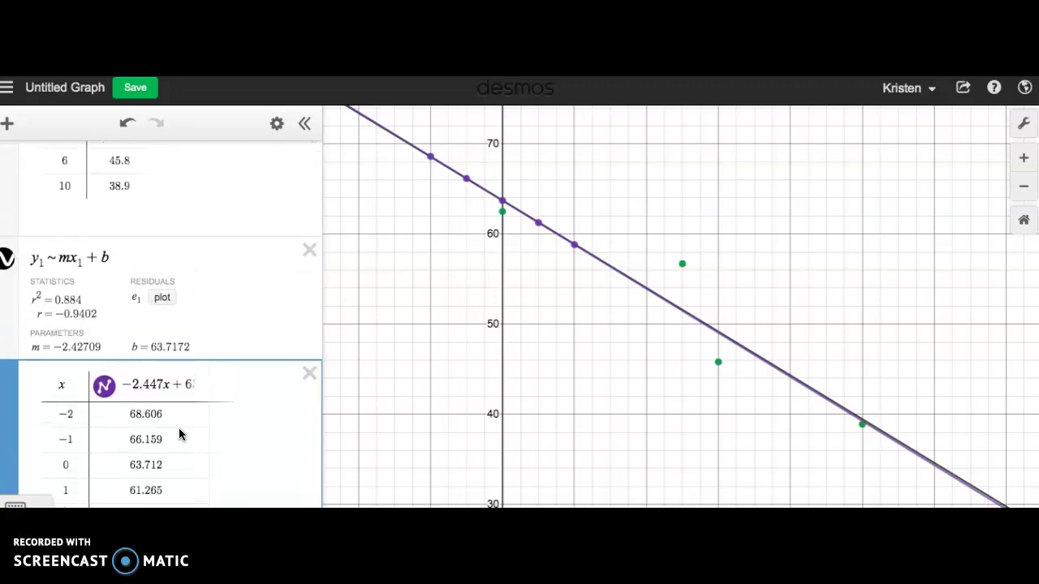
{"action": "scroll", "coordinate": [180, 431], "scroll_direction": "down", "scroll_amount": 2}
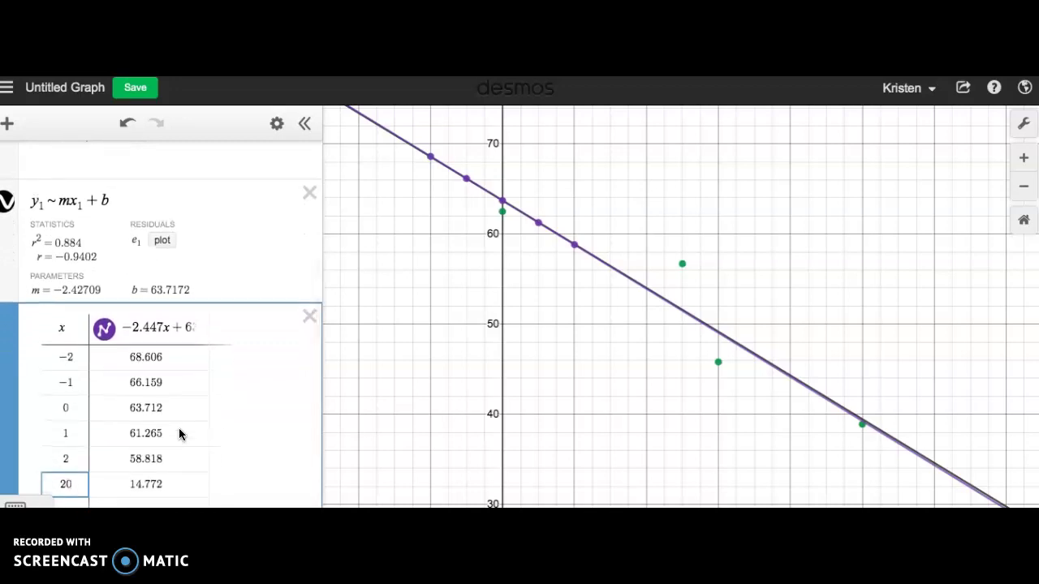
Step: Clear the expression list by deleting the equation's table, the linear regression and the original data table
{"action": "left_click", "coordinate": [303, 327]}
{"action": "left_click", "coordinate": [304, 254]}
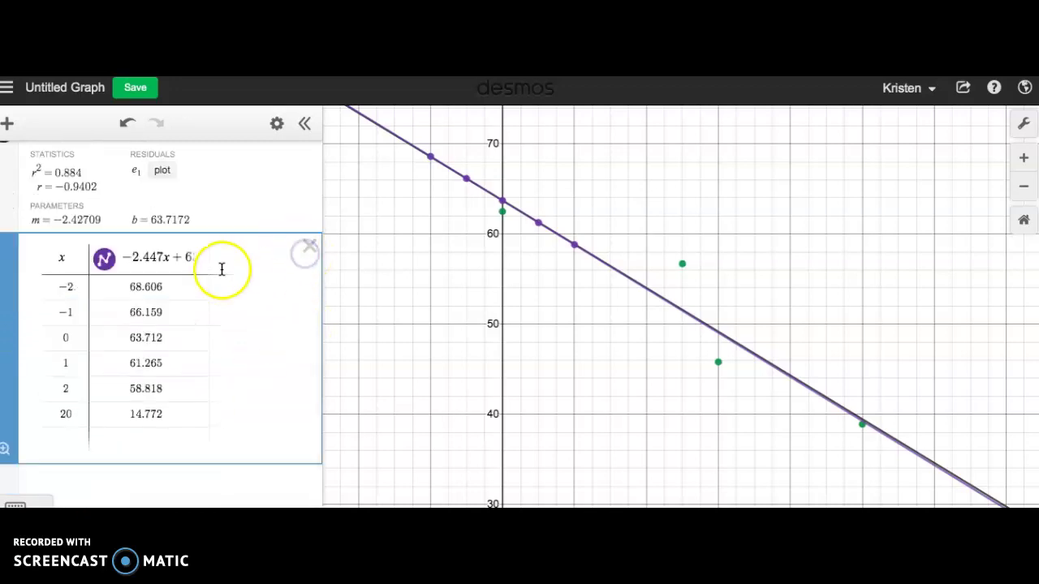
{"action": "scroll", "coordinate": [227, 276], "scroll_direction": "up", "scroll_amount": 2}
{"action": "left_click", "coordinate": [309, 323]}
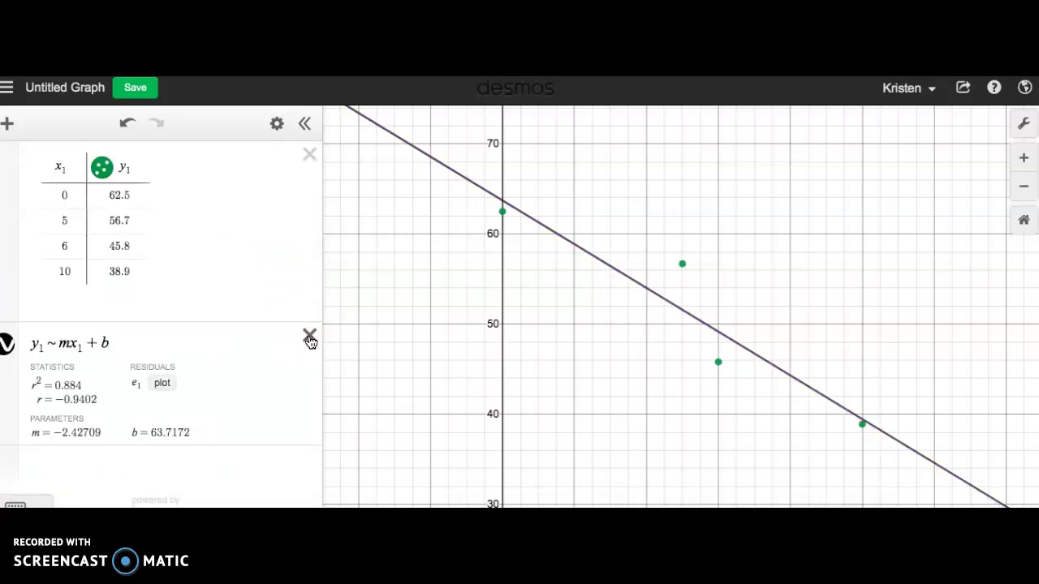
{"action": "left_click", "coordinate": [310, 339]}
{"action": "left_click", "coordinate": [302, 170]}
{"action": "left_click", "coordinate": [227, 165]}
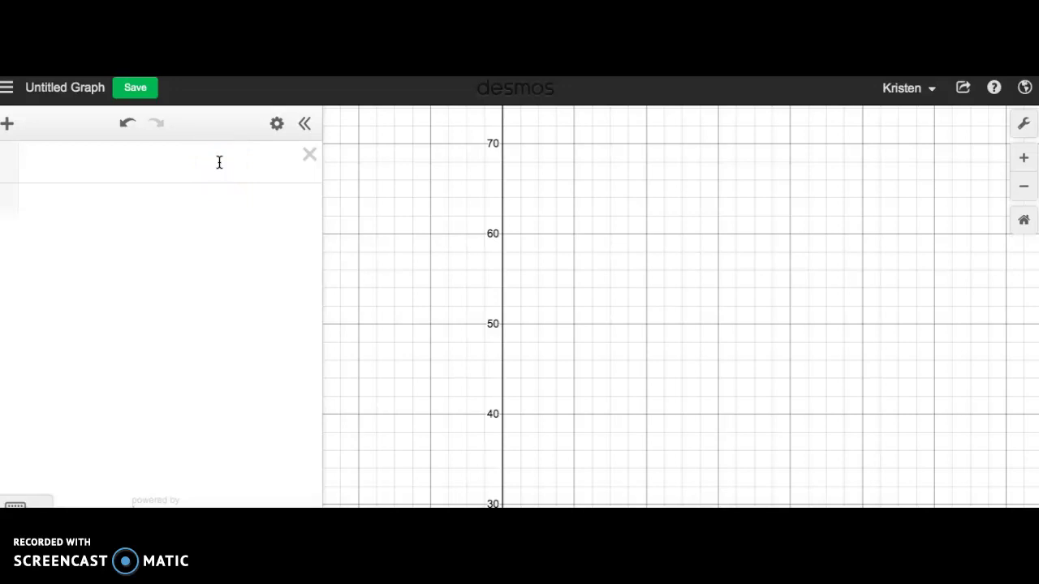
Step: Define the list R = [2,4,8,19,35,94] in the empty expression
{"action": "left_click", "coordinate": [165, 161]}
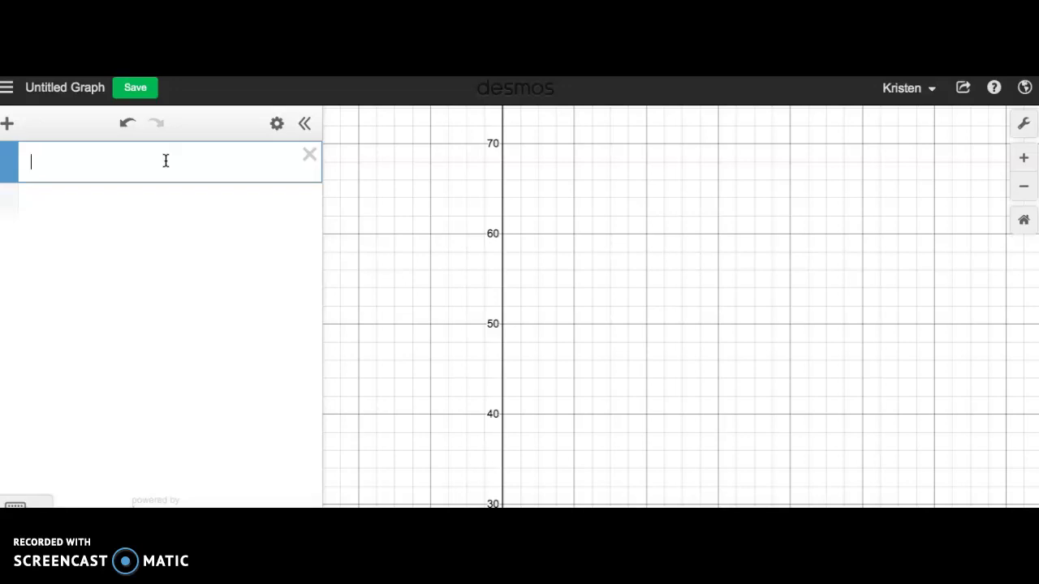
{"action": "type", "text": "R=["}
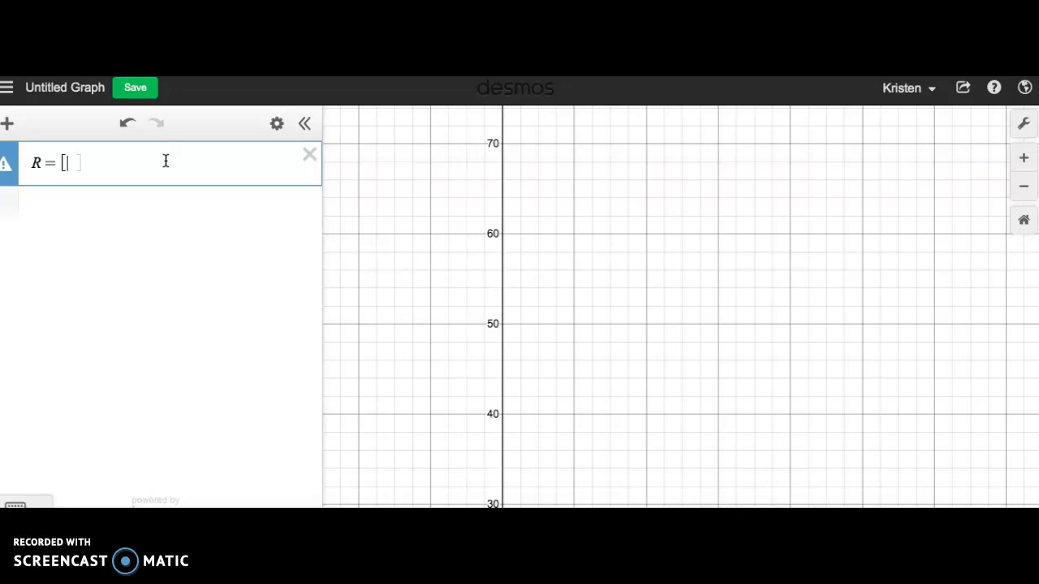
{"action": "type", "text": "2,"}
{"action": "type", "text": "4,8,"}
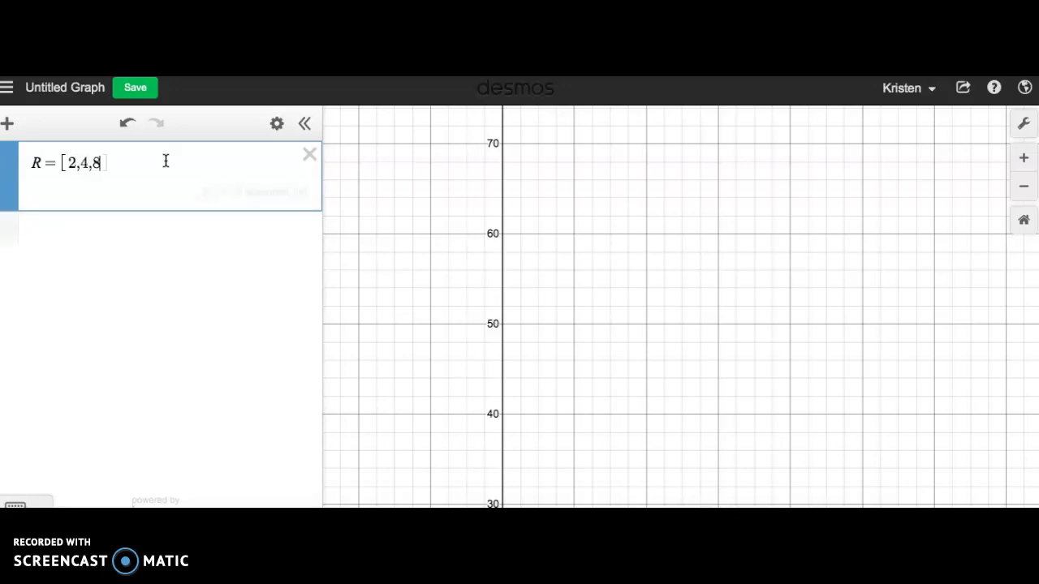
{"action": "type", "text": "19,"}
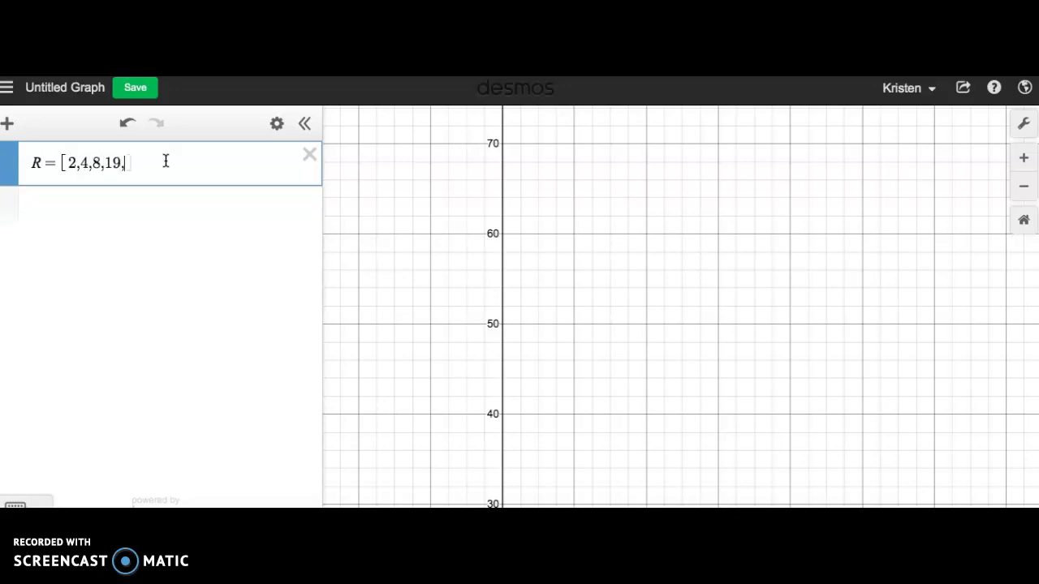
{"action": "type", "text": "35,94"}
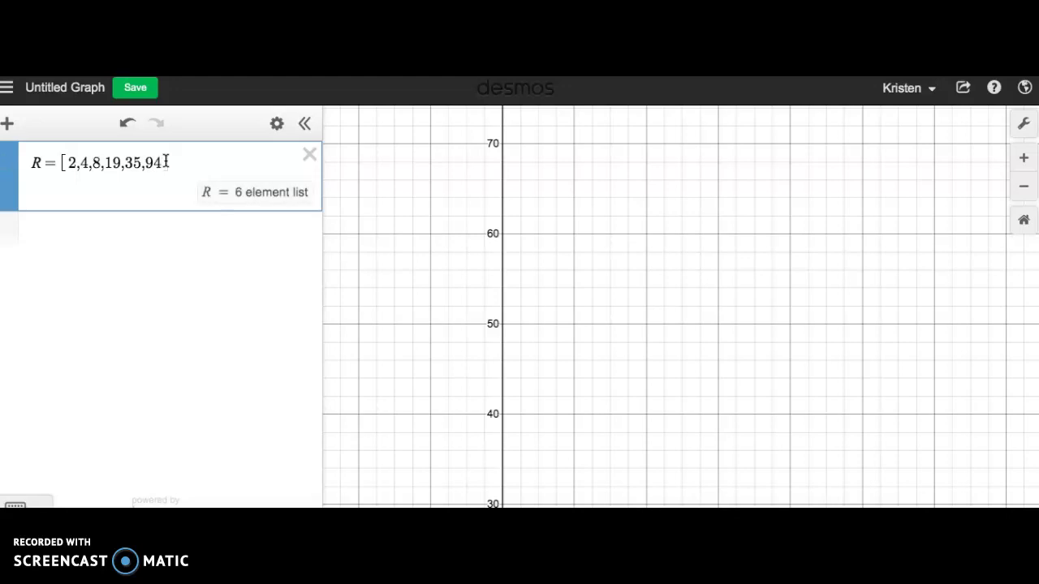
{"action": "type", "text": ","}
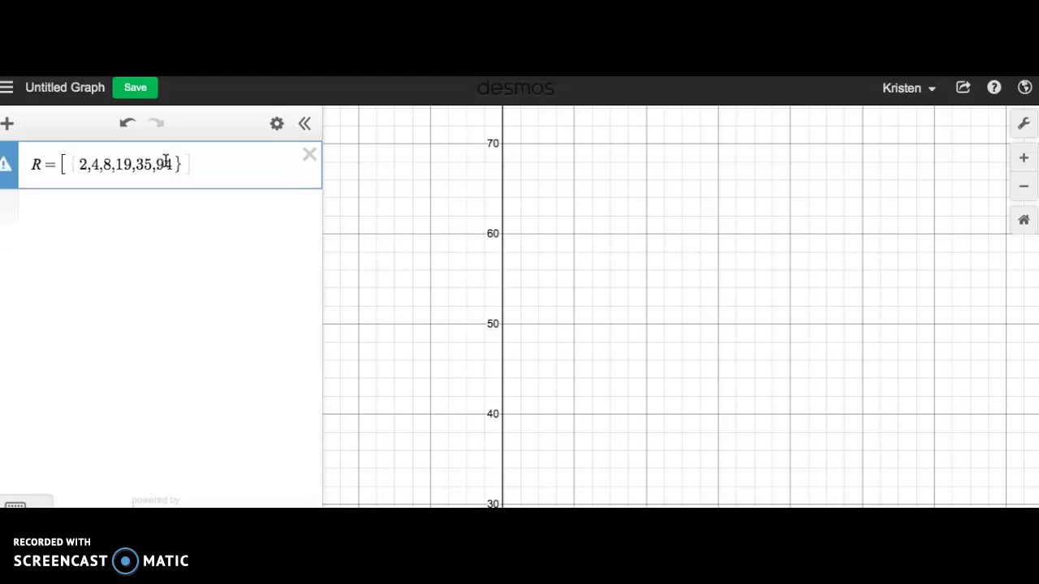
{"action": "key", "text": "BackSpace"}
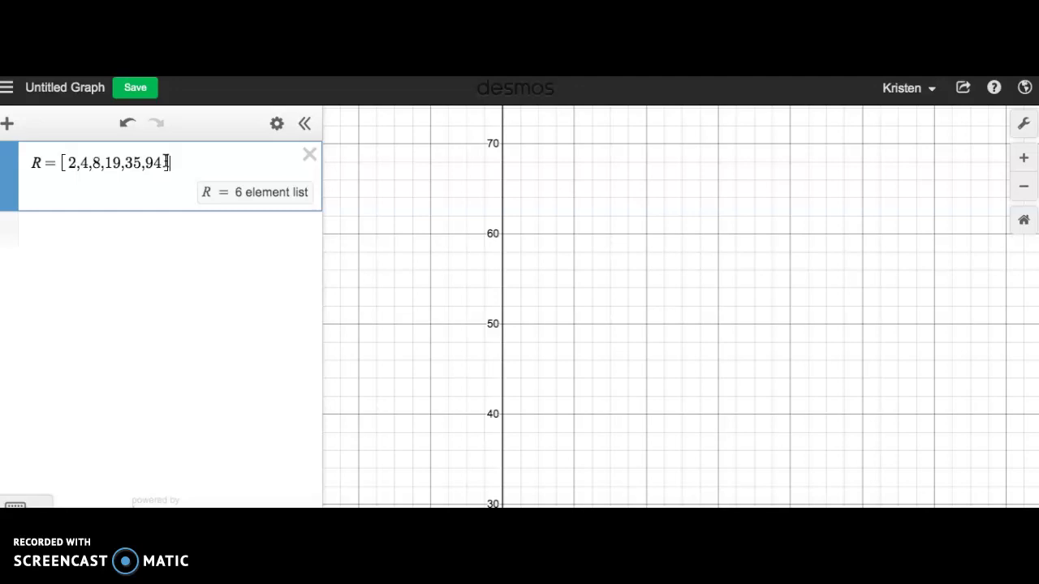
Step: Calculate the mean and the median of list R in two new expressions, mean(R) and median(R)
{"action": "left_click", "coordinate": [68, 232]}
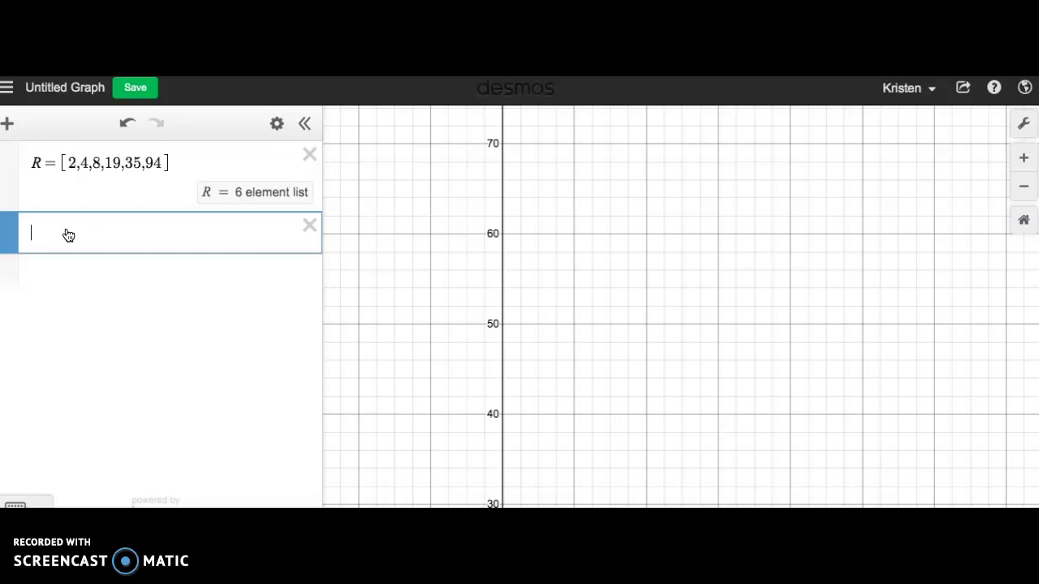
{"action": "type", "text": "mean(r"}
{"action": "key", "text": "BackSpace"}
{"action": "type", "text": "R"}
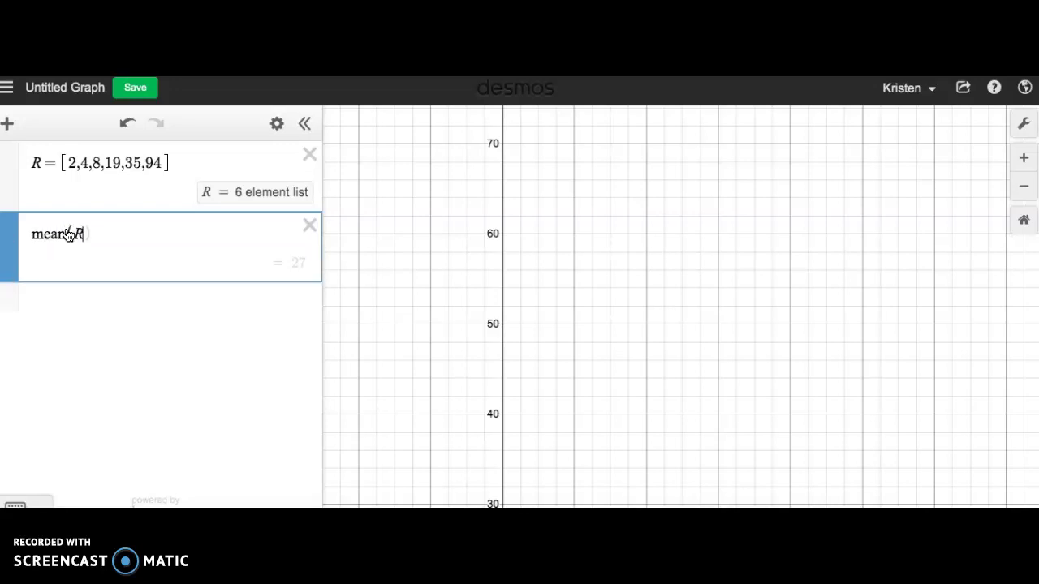
{"action": "left_click", "coordinate": [60, 277]}
{"action": "left_click", "coordinate": [53, 297]}
{"action": "type", "text": "me"}
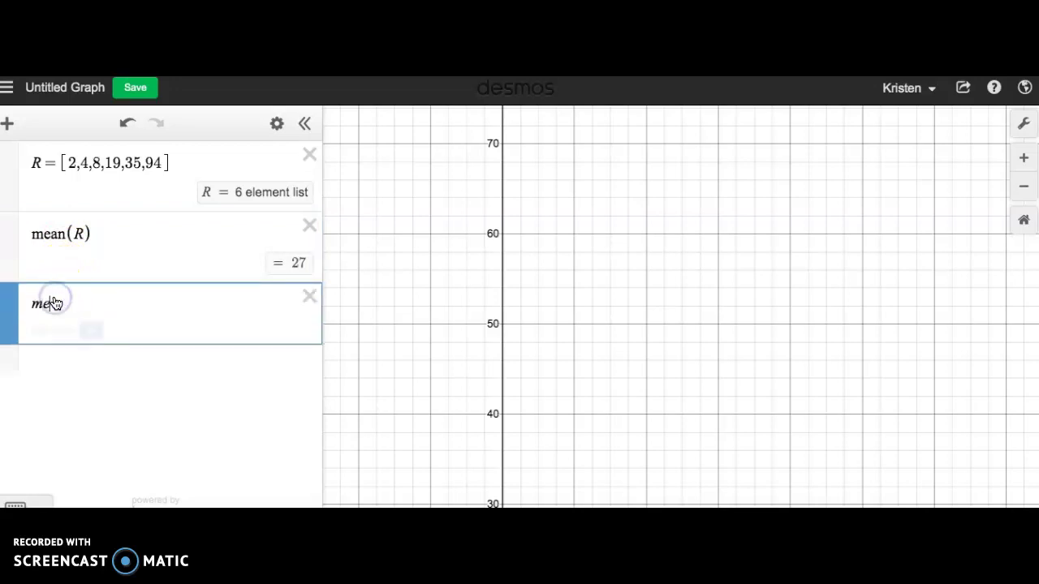
{"action": "type", "text": "dian(R"}
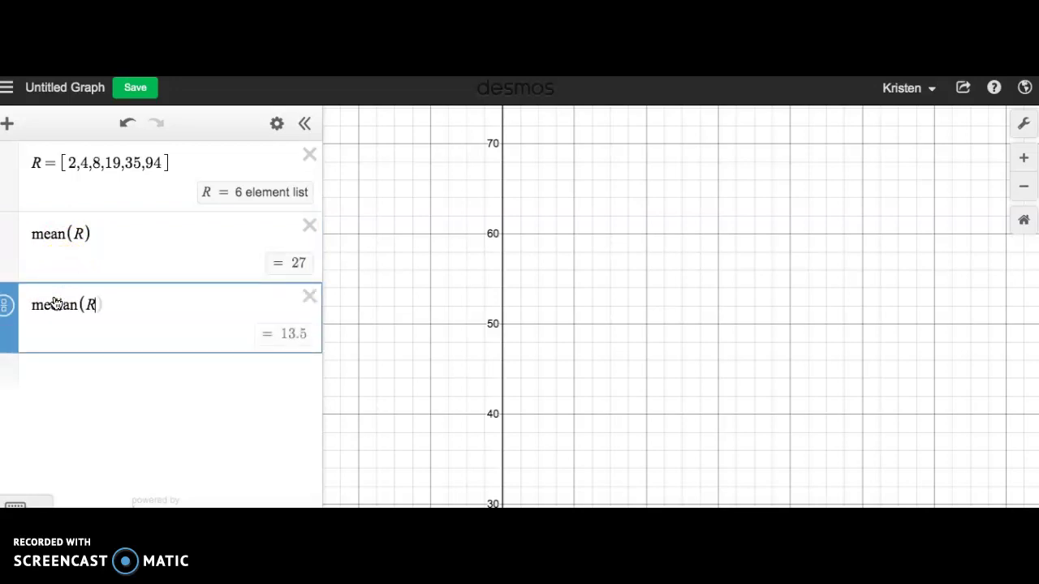
Step: Calculate the standard deviation of list R in a new expression with stddev(R)
{"action": "left_click", "coordinate": [49, 363]}
{"action": "type", "text": "stan"}
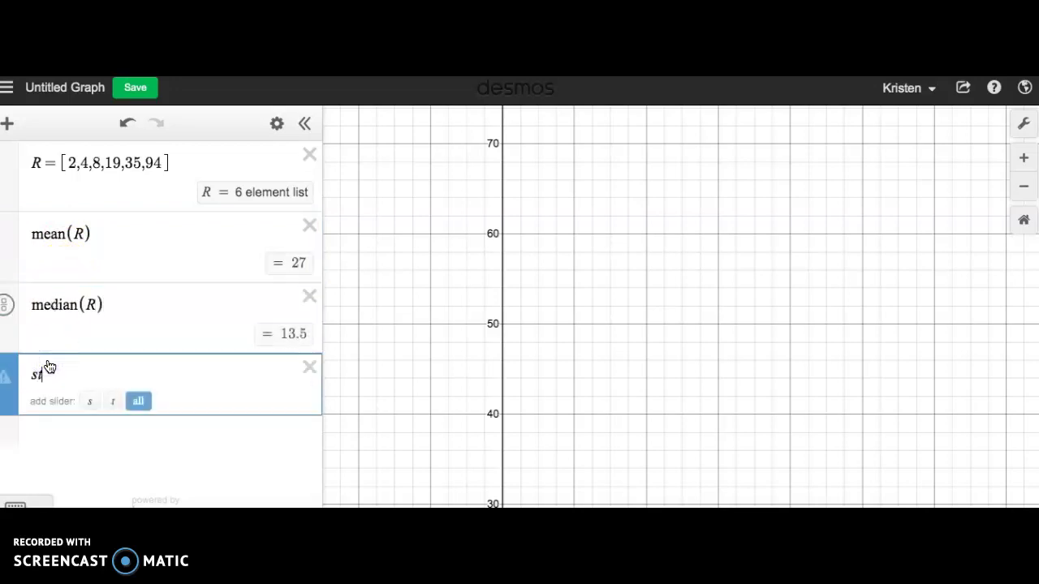
{"action": "key", "text": "BackSpace"}
{"action": "key", "text": "BackSpace"}
{"action": "type", "text": "ddev(R)"}
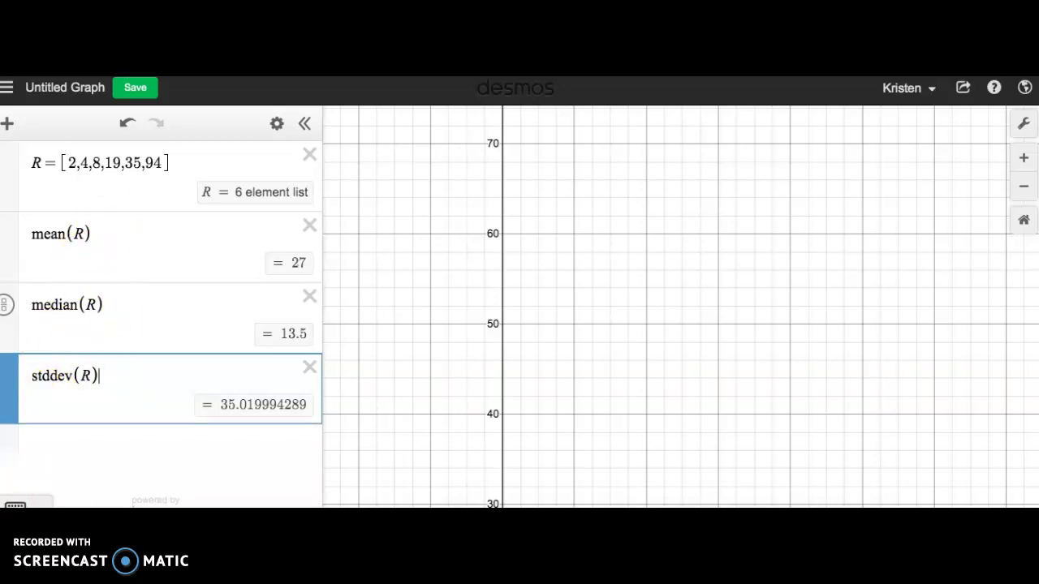
Step: Look through the available statistics functions and return to the expression list
{"action": "left_click", "coordinate": [15, 505]}
{"action": "left_click", "coordinate": [759, 424]}
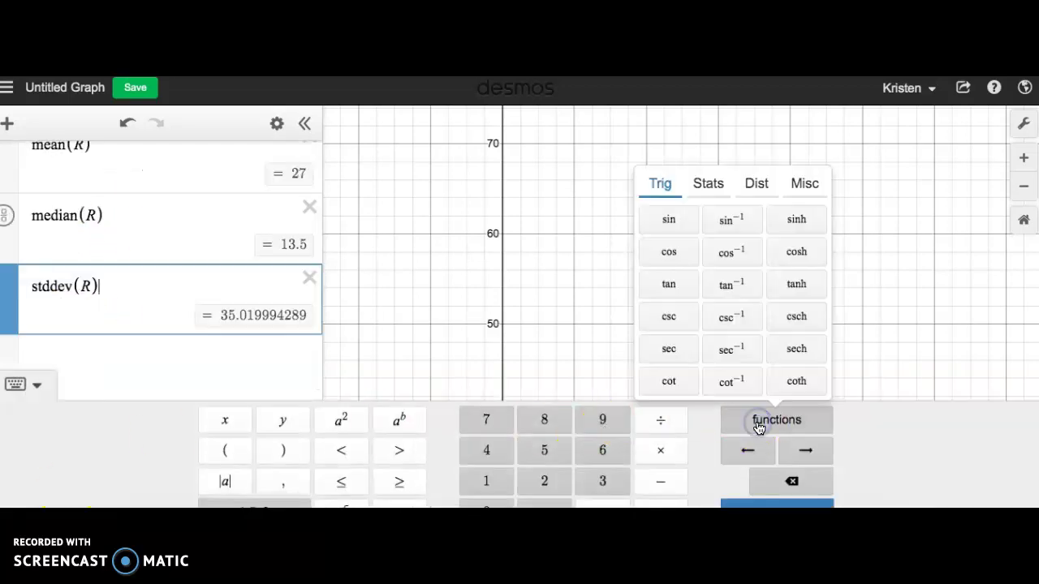
{"action": "left_click", "coordinate": [708, 184]}
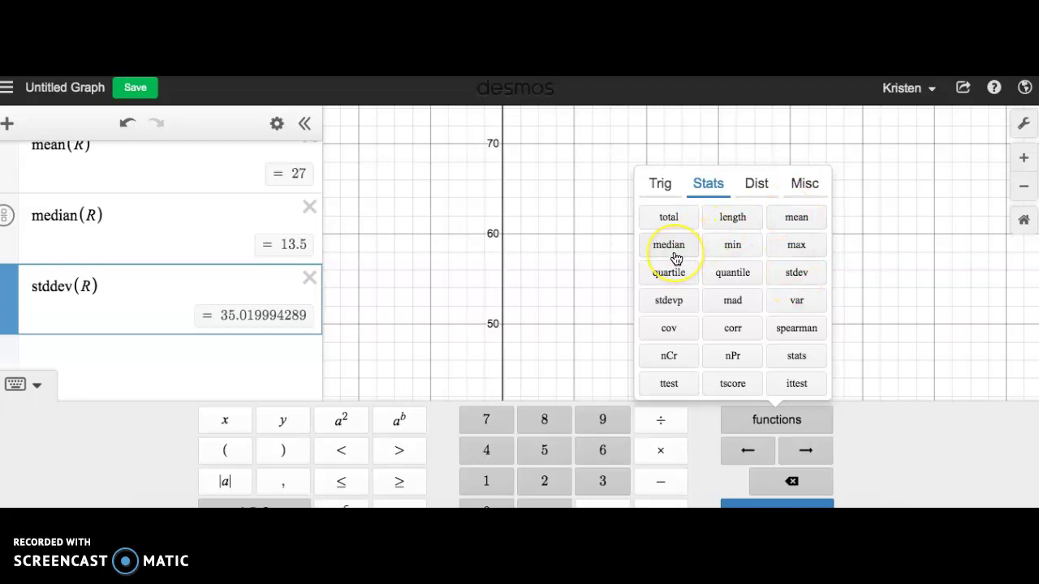
{"action": "left_click", "coordinate": [41, 381]}
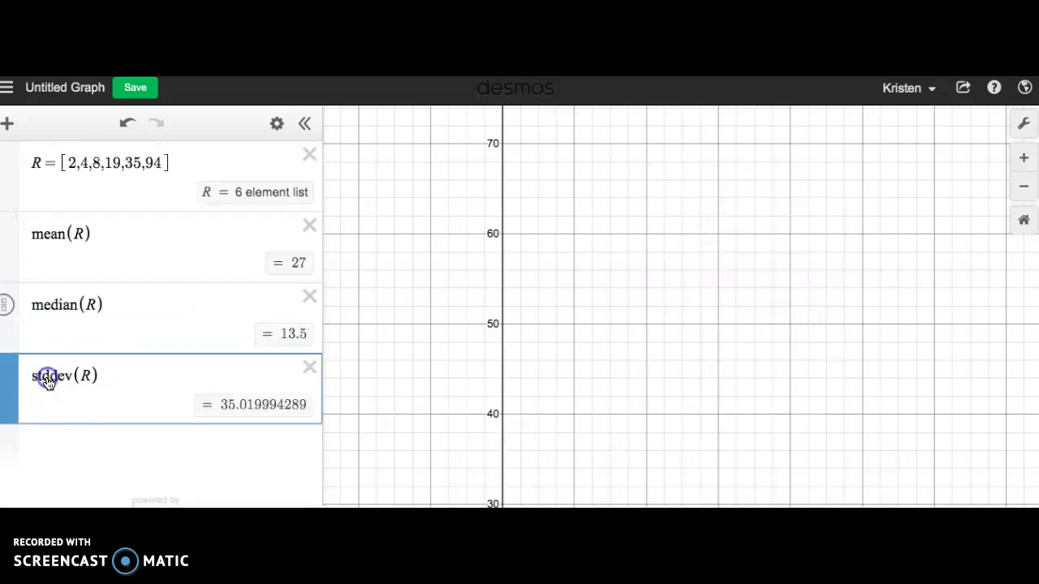
{"action": "left_click", "coordinate": [97, 447]}
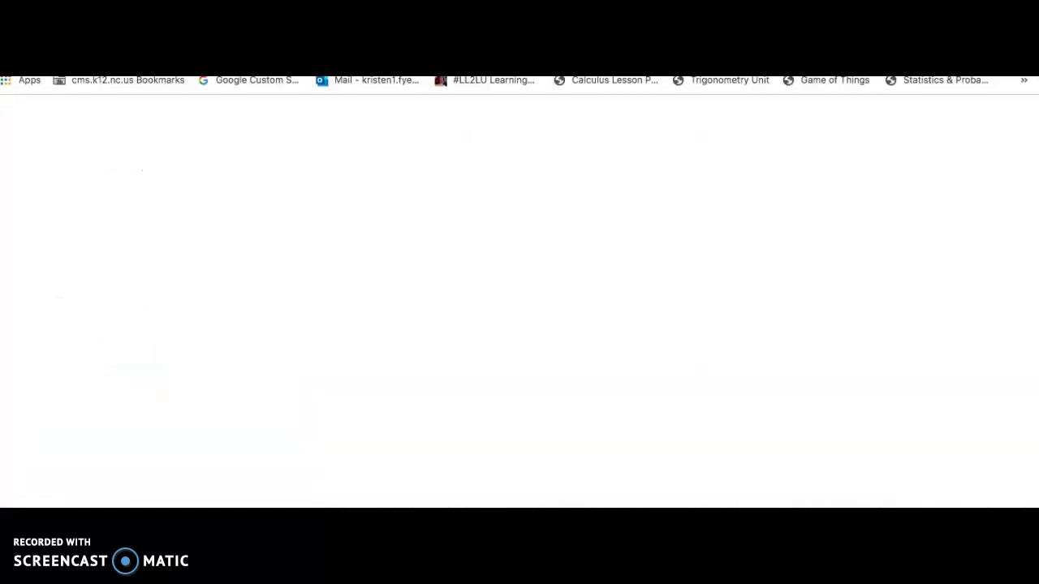
Step: Search Google Images for "skewed data" in a new browser tab
{"action": "type", "text": "ske"}
{"action": "key", "text": "BackSpace"}
{"action": "key", "text": "BackSpace"}
{"action": "key", "text": "BackSpace"}
{"action": "type", "text": "skewed data"}
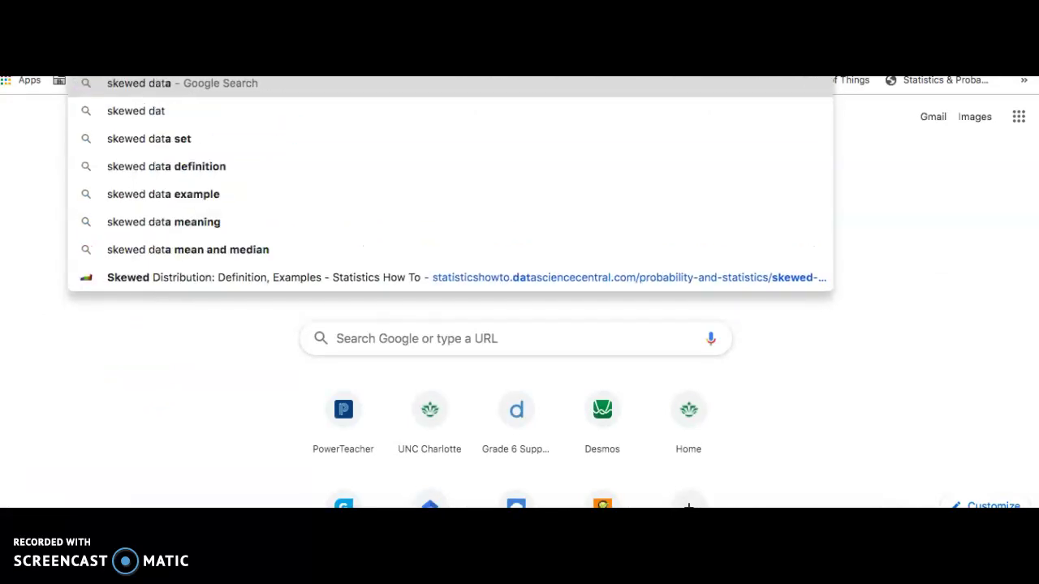
{"action": "key", "text": "Return"}
{"action": "left_click", "coordinate": [240, 171]}
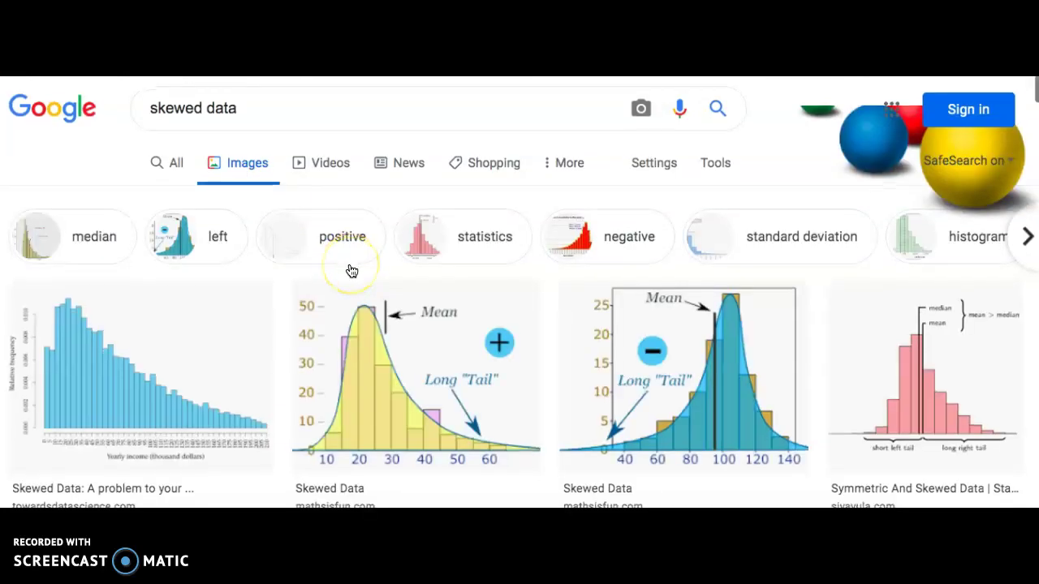
Step: Browse the image results for skew comparisons and enlarge the one placing mean and median on symmetric, right-skewed and left-skewed distributions
{"action": "scroll", "coordinate": [351, 271], "scroll_direction": "down", "scroll_amount": 2}
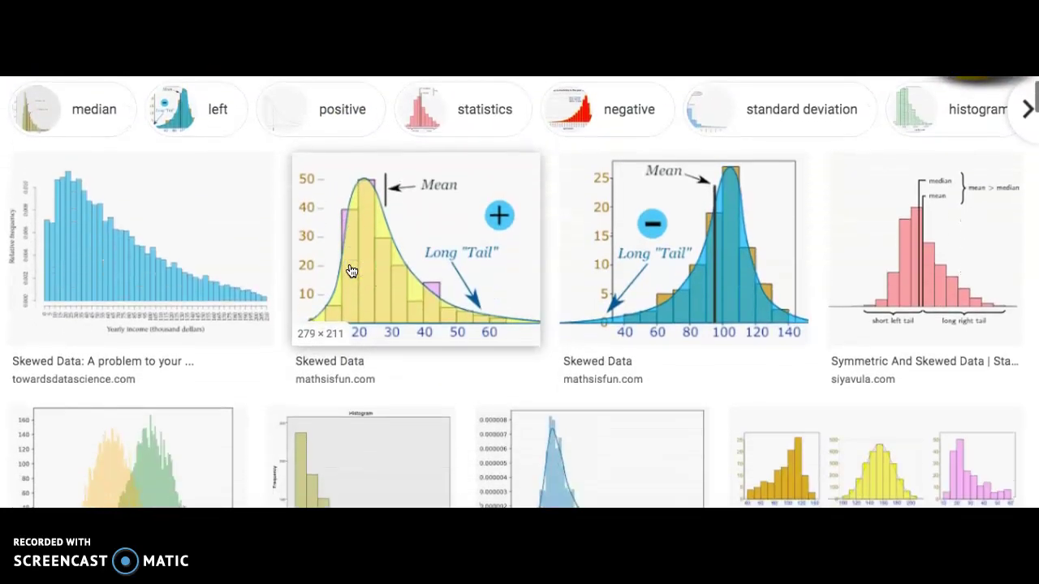
{"action": "scroll", "coordinate": [352, 271], "scroll_direction": "down", "scroll_amount": 2}
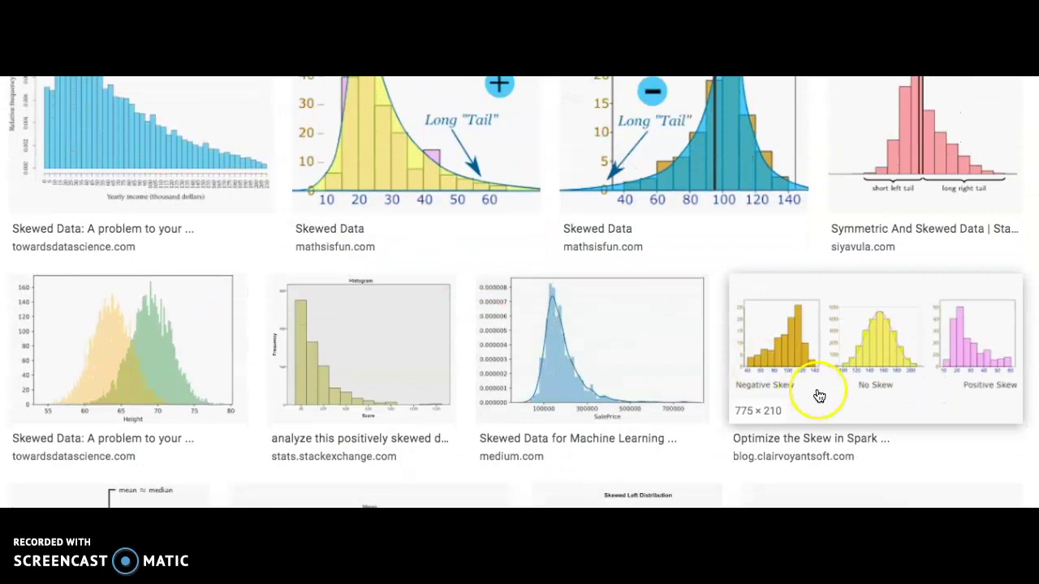
{"action": "left_click", "coordinate": [818, 394]}
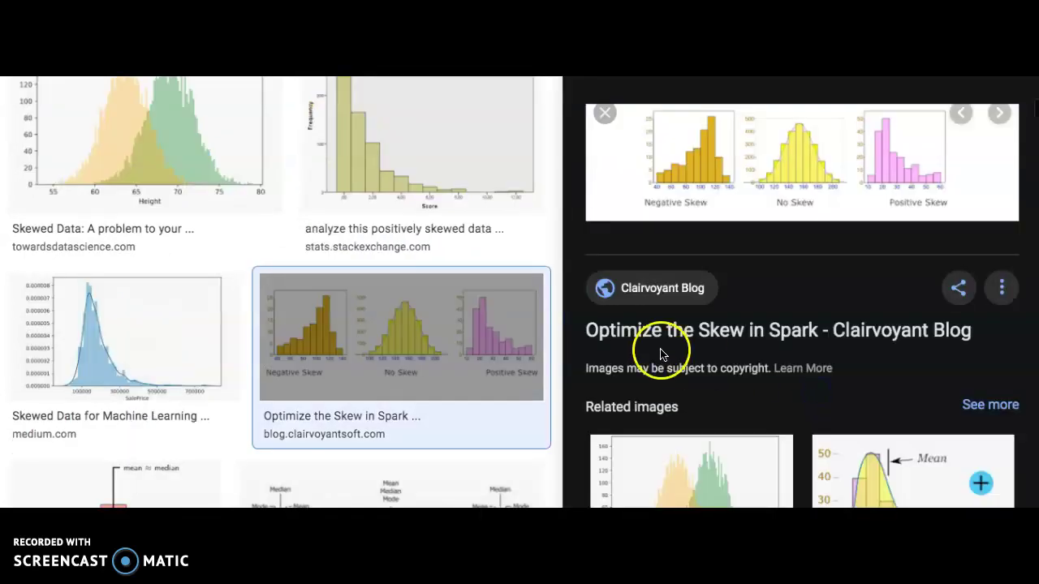
{"action": "left_click", "coordinate": [597, 117]}
{"action": "scroll", "coordinate": [494, 317], "scroll_direction": "down", "scroll_amount": 3}
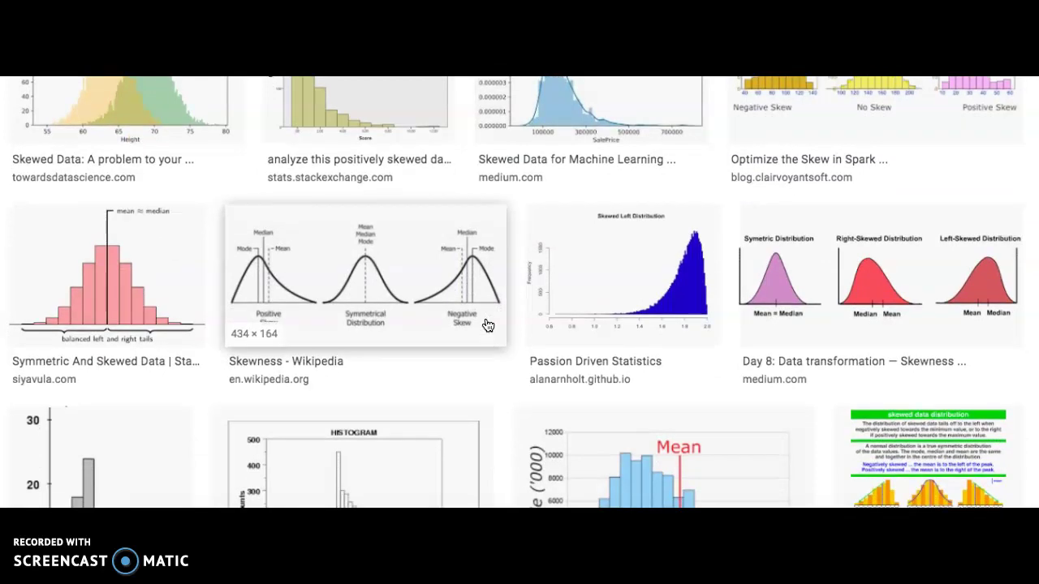
{"action": "left_click", "coordinate": [904, 255]}
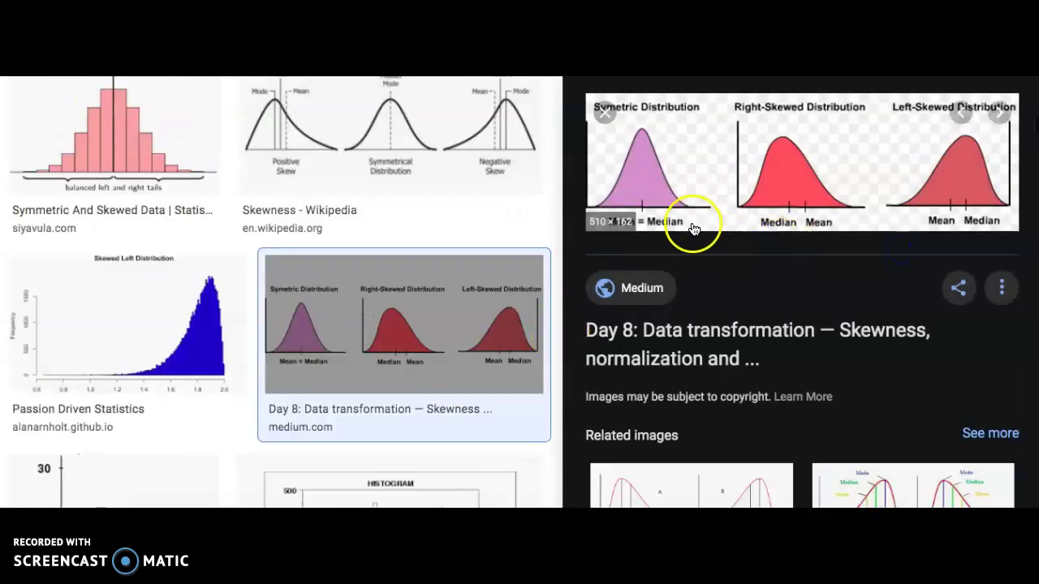
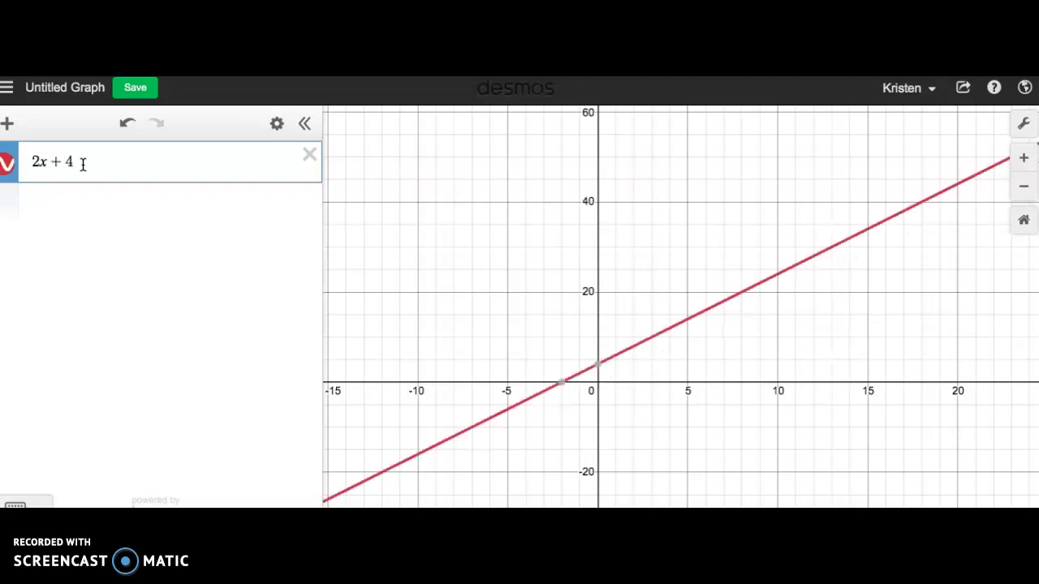
Step: Graph the system of equations 2x + 4y = 15 and 3x + 8y = 10 on separate lines
{"action": "type", "text": "y = 15"}
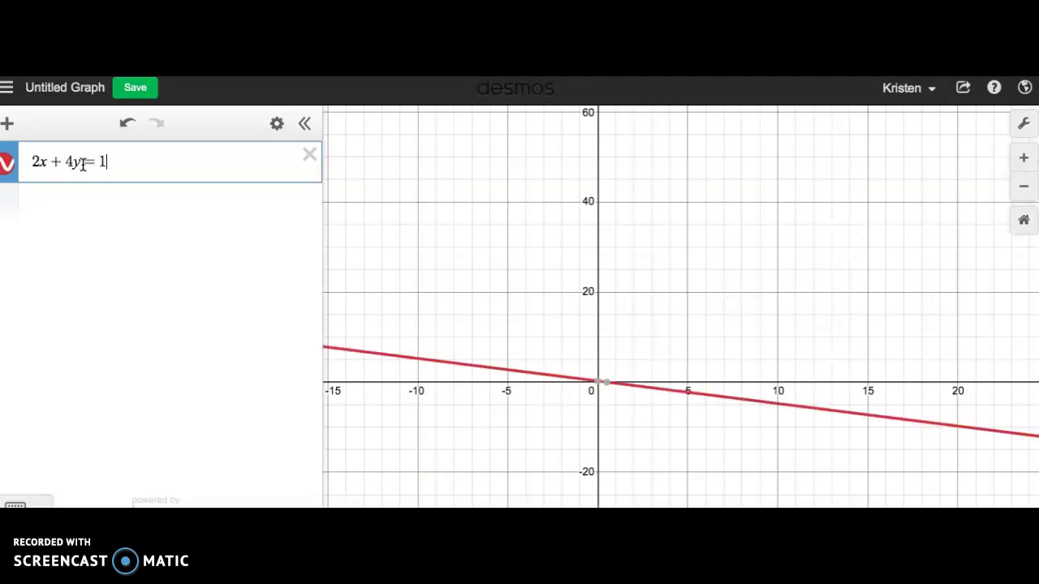
{"action": "left_click", "coordinate": [77, 199]}
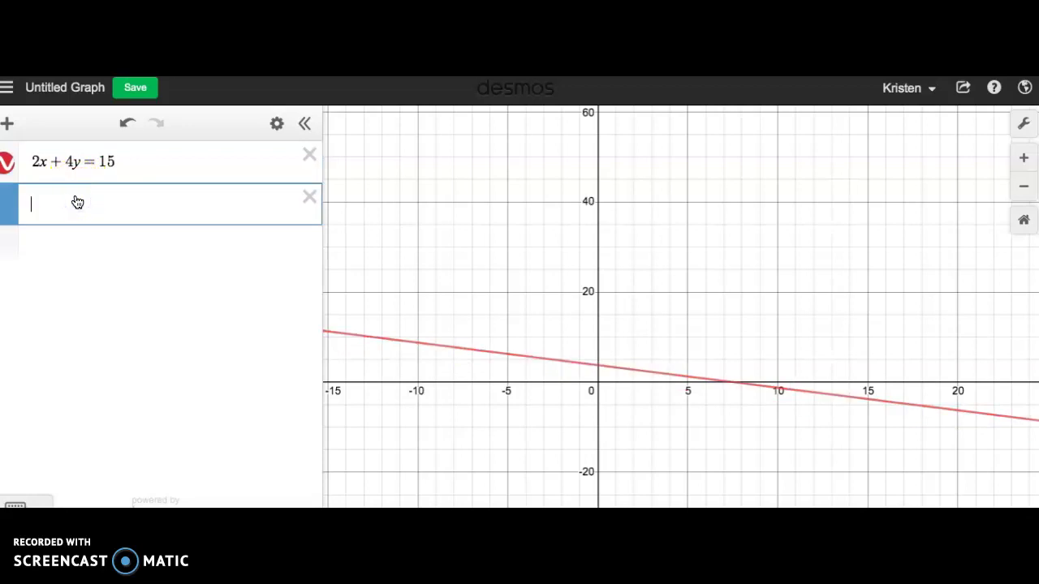
{"action": "type", "text": "3x +"}
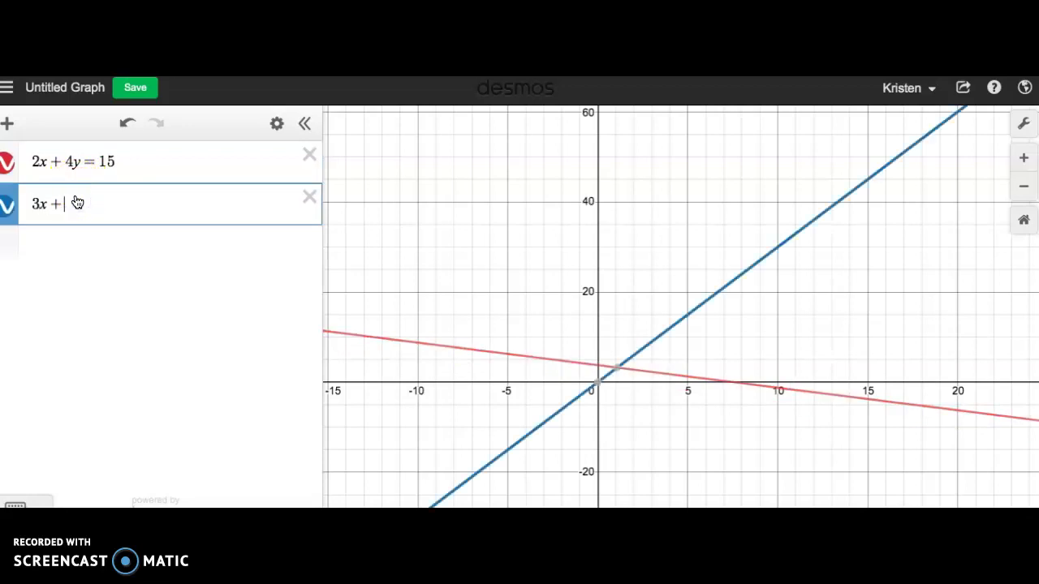
{"action": "type", "text": " 8y = 10"}
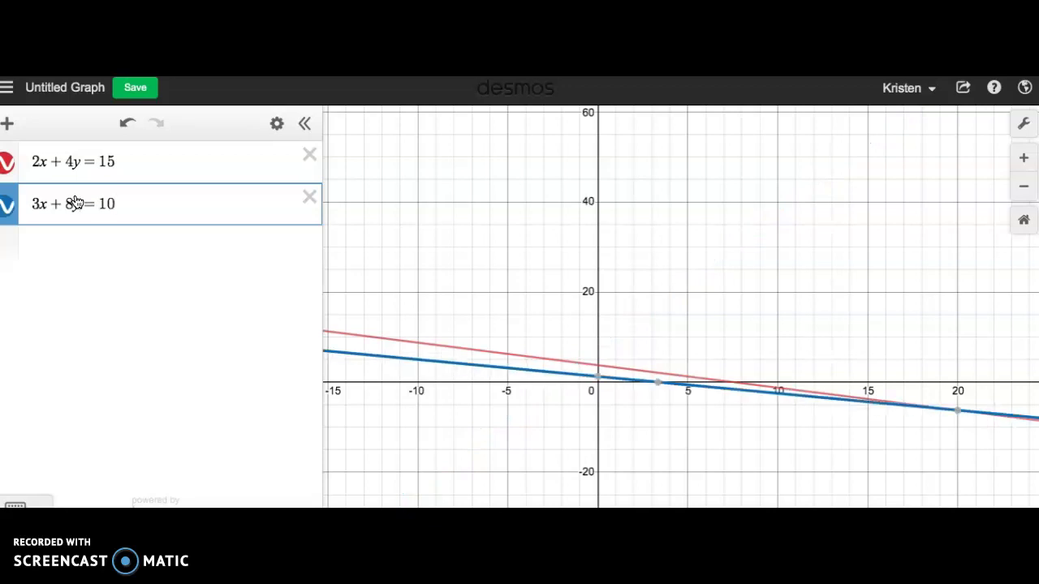
Step: Change the second equation to 3x − 8y = 10 and show the coordinates where the two lines intersect
{"action": "key", "text": "BackSpace"}
{"action": "key", "text": "BackSpace"}
{"action": "type", "text": "-10"}
{"action": "key", "text": "BackSpace"}
{"action": "key", "text": "BackSpace"}
{"action": "key", "text": "BackSpace"}
{"action": "left_click", "coordinate": [70, 203]}
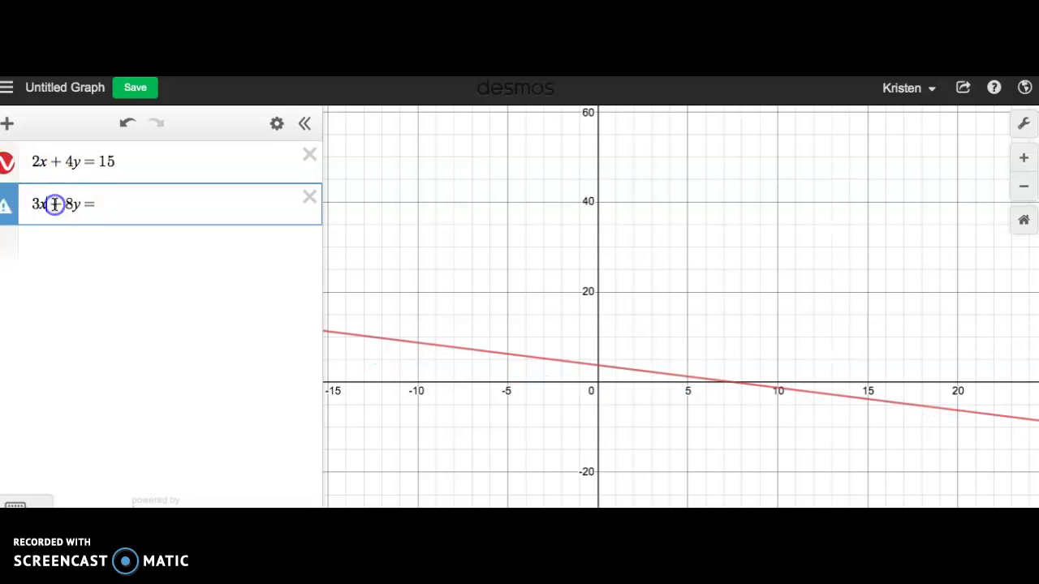
{"action": "key", "text": "BackSpace"}
{"action": "type", "text": "-"}
{"action": "left_click", "coordinate": [133, 205]}
{"action": "type", "text": "10"}
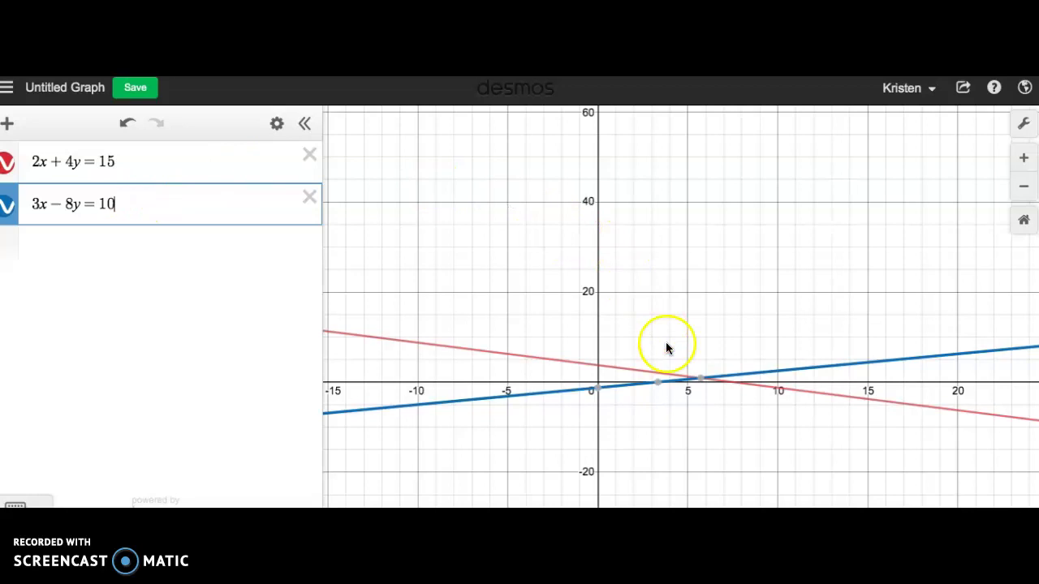
{"action": "left_click", "coordinate": [701, 381]}
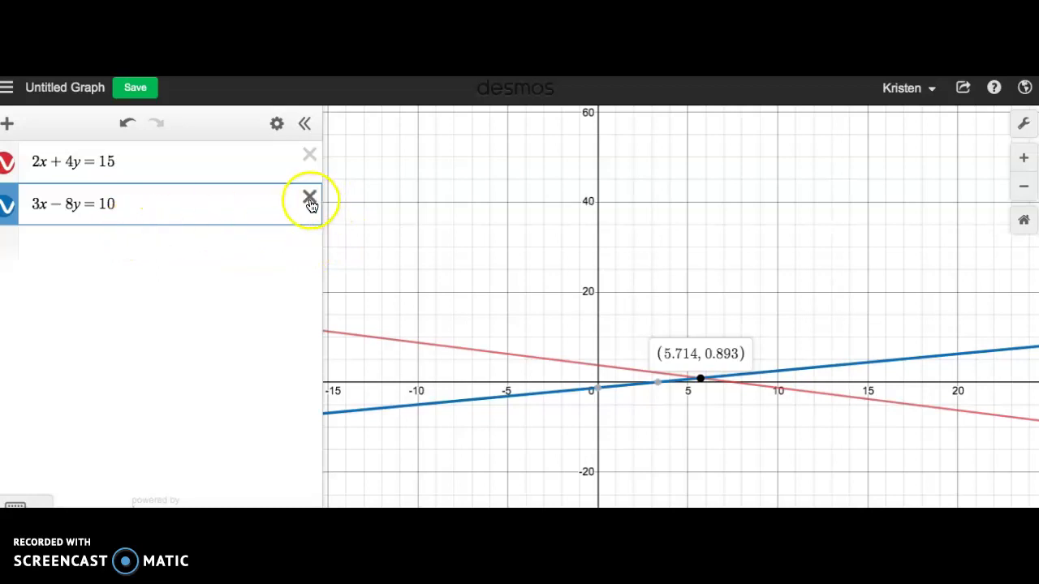
Step: Change the coefficients of the second equation so that it reads 2x − 4y = 10
{"action": "left_click", "coordinate": [39, 205]}
{"action": "key", "text": "BackSpace"}
{"action": "type", "text": "2"}
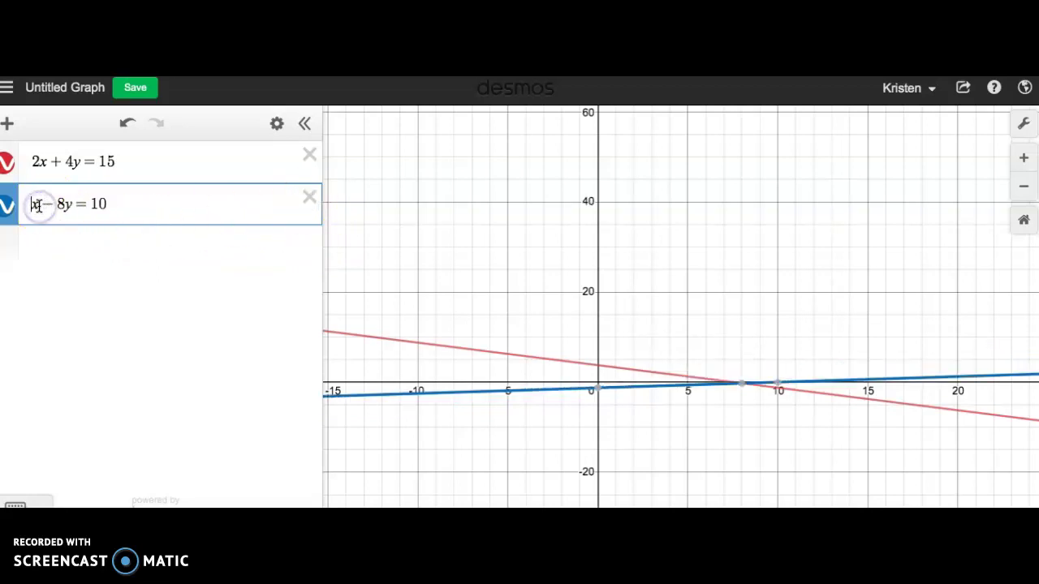
{"action": "left_click", "coordinate": [73, 203]}
{"action": "key", "text": "BackSpace"}
{"action": "type", "text": "4"}
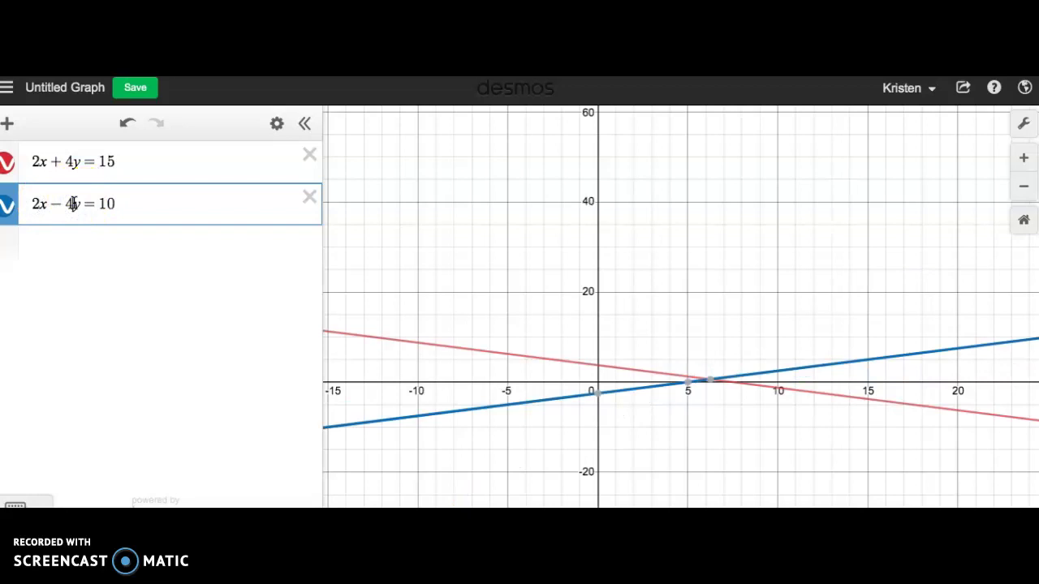
Step: Rewrite the second equation as 4x − 2y = 10 to make its line perpendicular to the first
{"action": "left_click_drag", "start_coordinate": [118, 206], "coordinate": [100, 204]}
{"action": "left_click", "coordinate": [35, 205]}
{"action": "key", "text": "BackSpace"}
{"action": "type", "text": "4"}
{"action": "left_click", "coordinate": [70, 204]}
{"action": "key", "text": "BackSpace"}
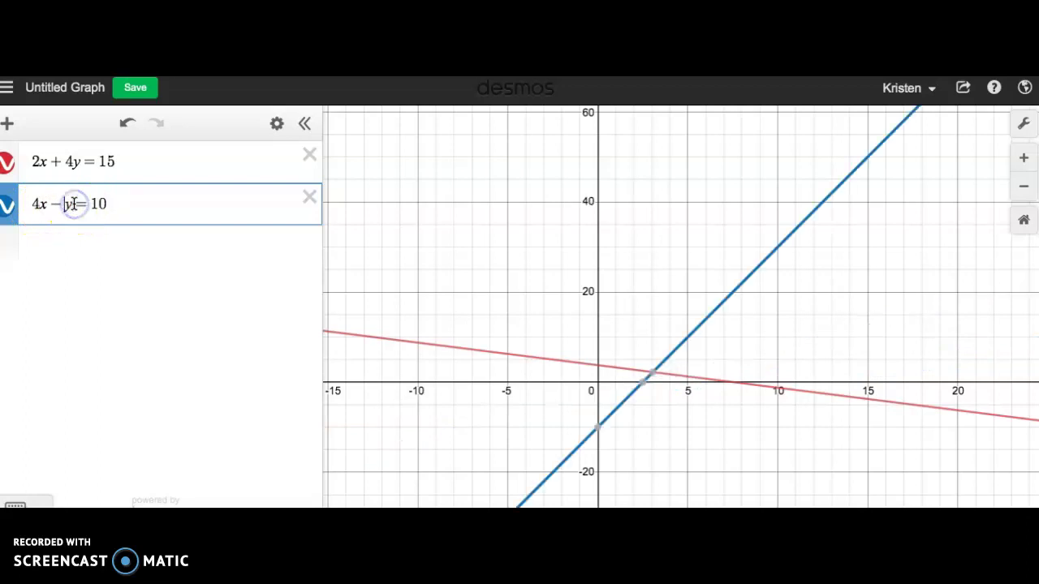
{"action": "type", "text": "2"}
{"action": "left_click", "coordinate": [123, 221]}
{"action": "left_click", "coordinate": [80, 195]}
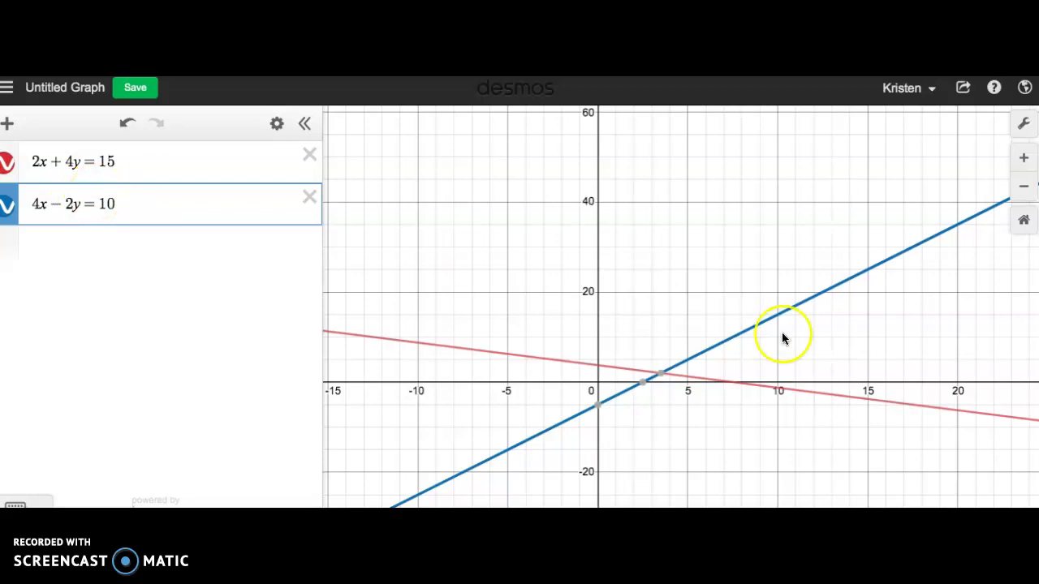
Step: Apply Zoom Square so both axes share the same scale, and centre the graph around the lines' intersection
{"action": "left_click", "coordinate": [1022, 121]}
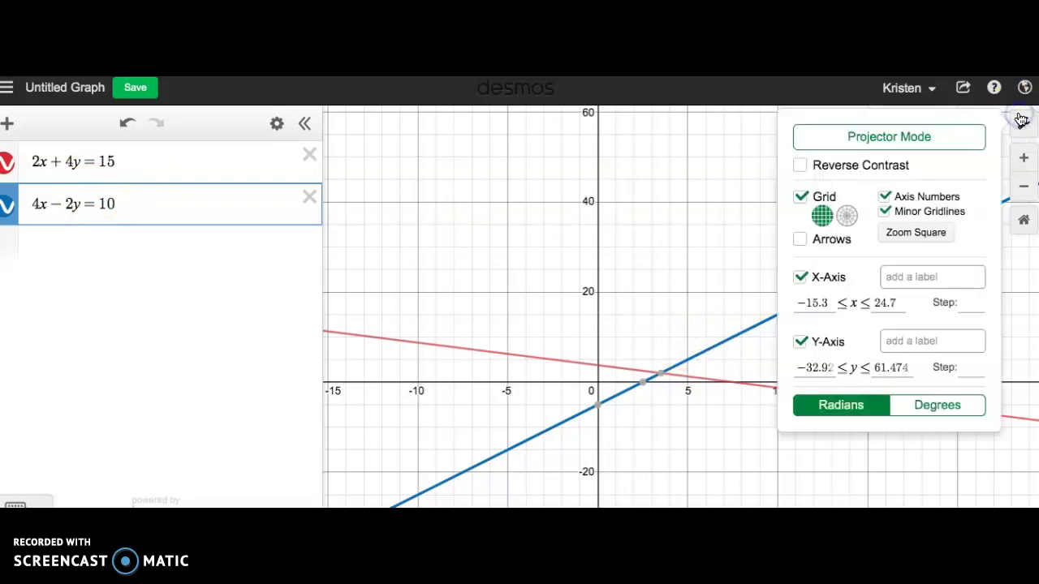
{"action": "left_click", "coordinate": [907, 237]}
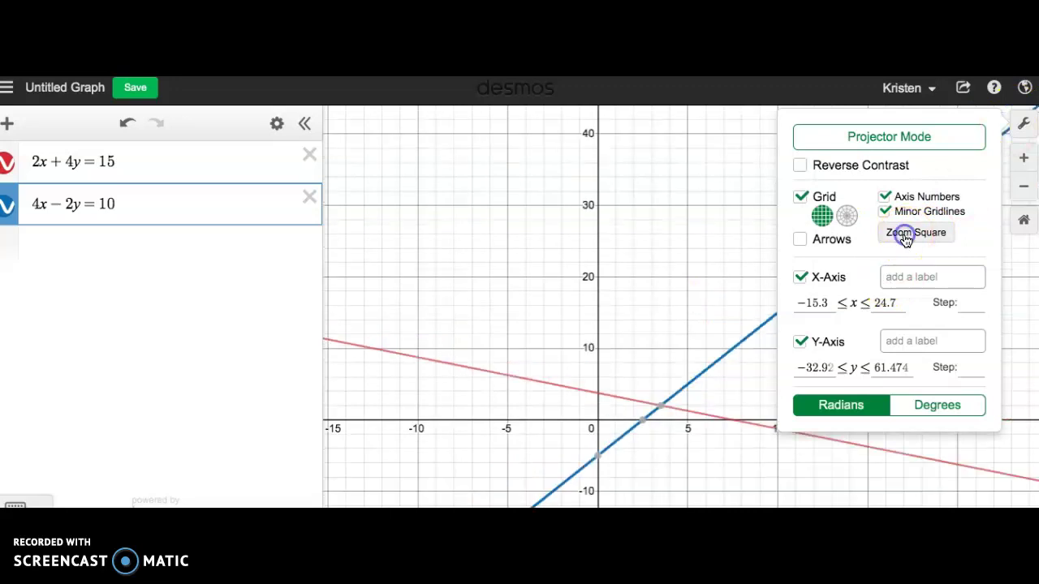
{"action": "left_click_drag", "start_coordinate": [730, 317], "coordinate": [691, 109]}
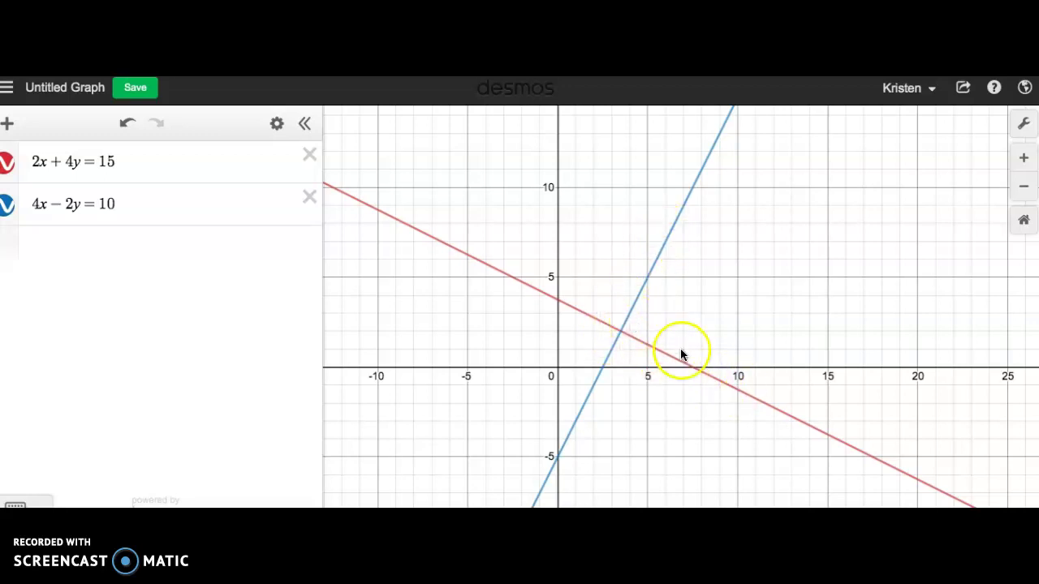
Step: Plot the point (2, −3) in a new expression below the two equations
{"action": "left_click", "coordinate": [112, 236]}
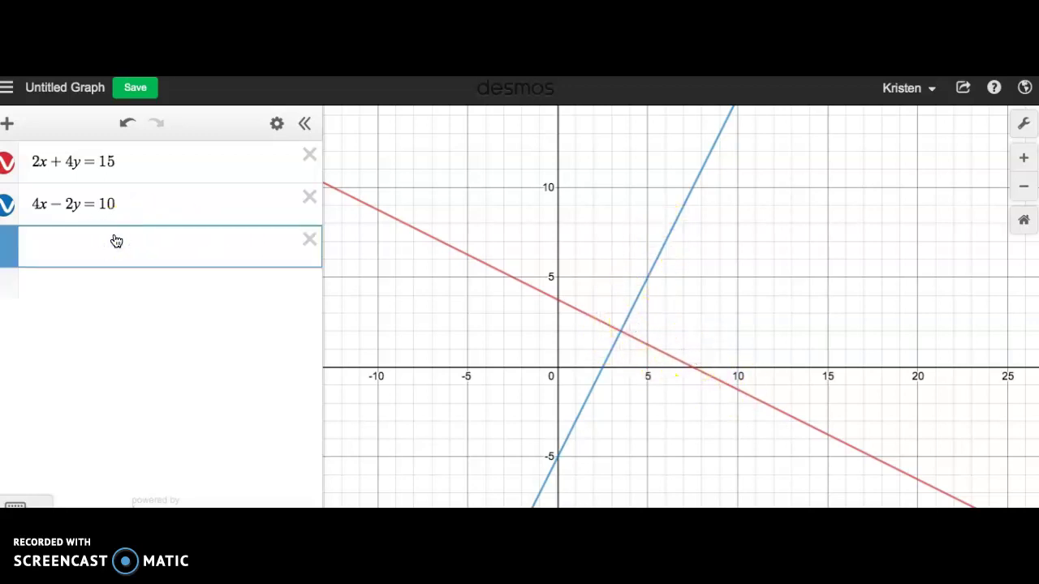
{"action": "type", "text": "(2,3"}
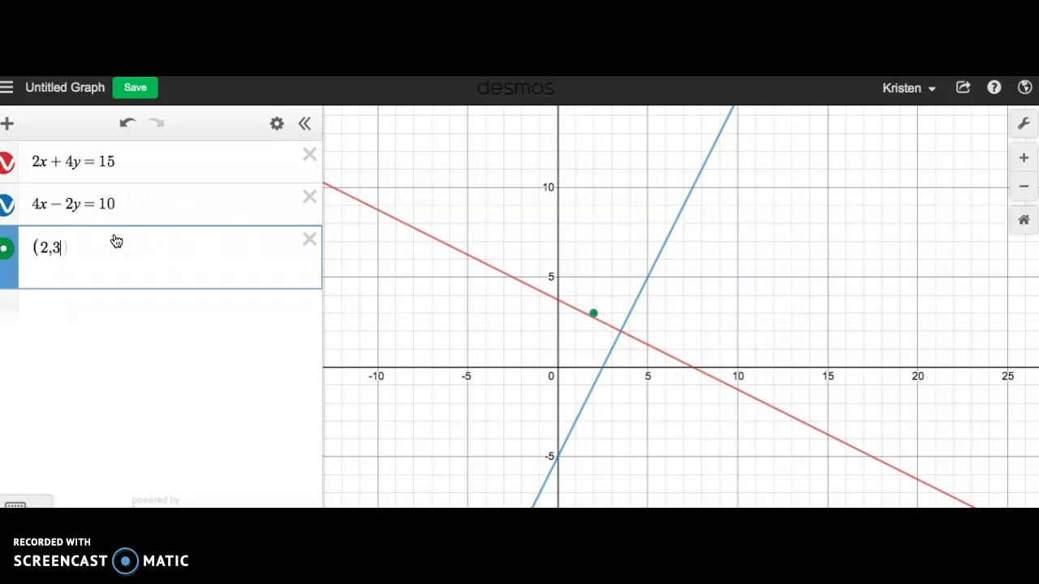
{"action": "key", "text": "BackSpace"}
{"action": "type", "text": "-"}
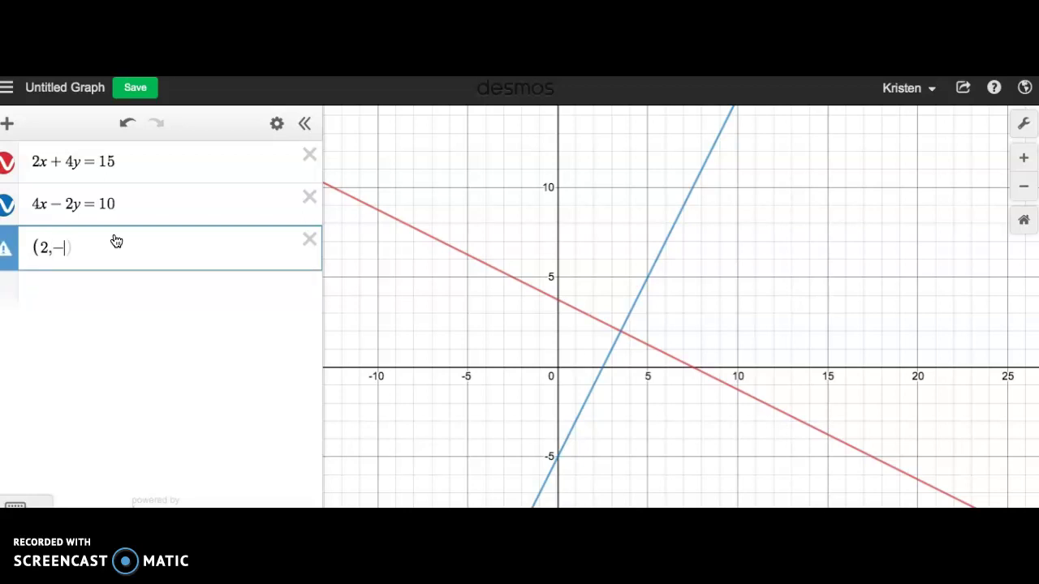
{"action": "type", "text": "3)"}
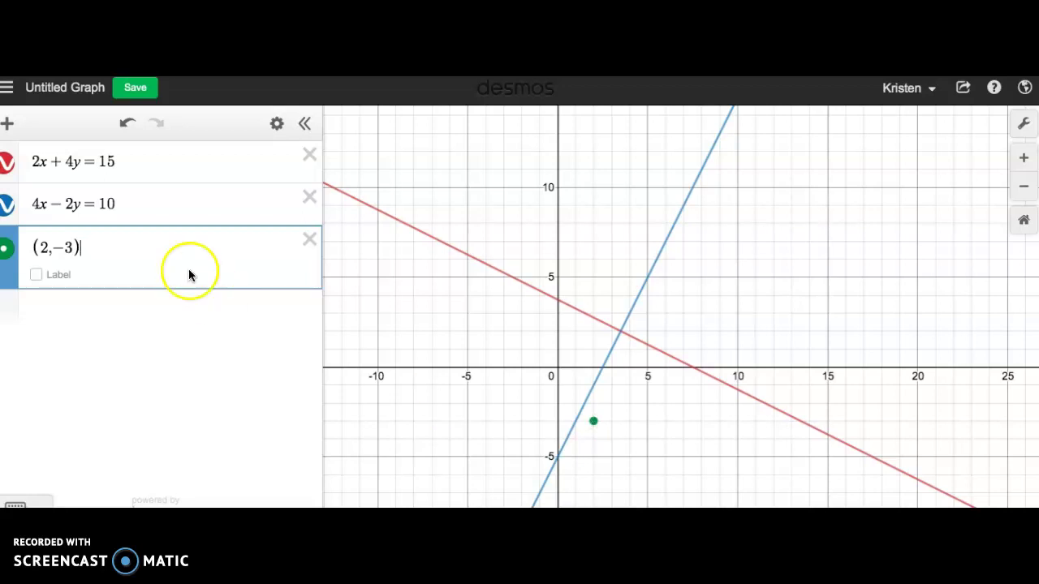
Step: Enter y = mx + b in a new expression and add sliders for all its parameters
{"action": "left_click", "coordinate": [156, 322]}
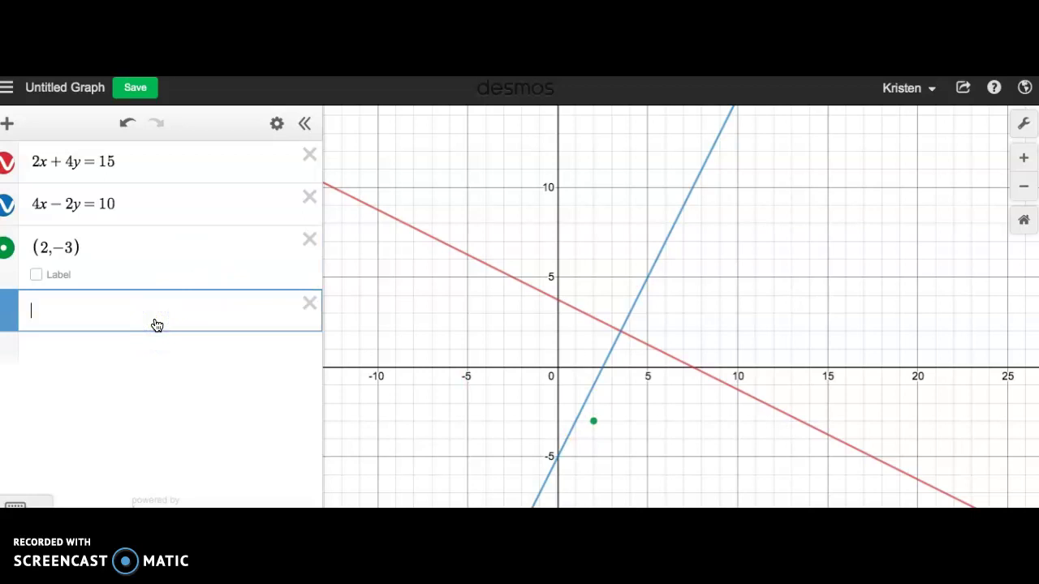
{"action": "type", "text": "y = mx + b"}
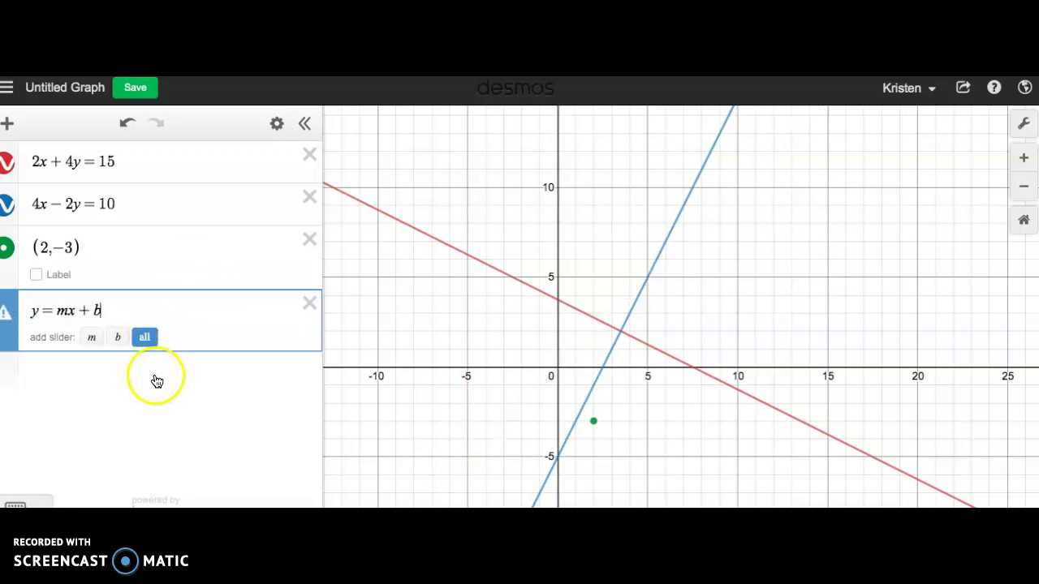
{"action": "left_click", "coordinate": [153, 339]}
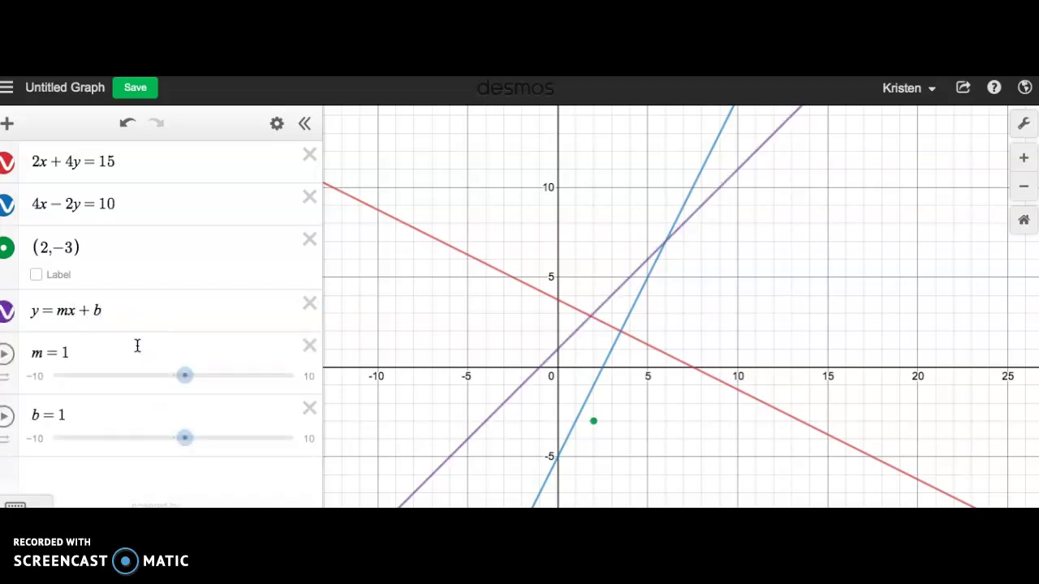
Step: Adjust the line's sliders to m = 0.9 and b = 2.1
{"action": "left_click", "coordinate": [70, 316]}
{"action": "left_click", "coordinate": [193, 378]}
{"action": "mouse_move", "coordinate": [195, 379]}
{"action": "left_mouse_down"}
{"action": "mouse_move", "coordinate": [151, 374]}
{"action": "mouse_move", "coordinate": [206, 374]}
{"action": "mouse_move", "coordinate": [185, 377]}
{"action": "left_mouse_up"}
{"action": "mouse_move", "coordinate": [197, 439]}
{"action": "left_mouse_down"}
{"action": "mouse_move", "coordinate": [151, 439]}
{"action": "mouse_move", "coordinate": [220, 439]}
{"action": "mouse_move", "coordinate": [138, 440]}
{"action": "mouse_move", "coordinate": [271, 440]}
{"action": "mouse_move", "coordinate": [166, 439]}
{"action": "mouse_move", "coordinate": [257, 439]}
{"action": "mouse_move", "coordinate": [205, 439]}
{"action": "left_mouse_up"}
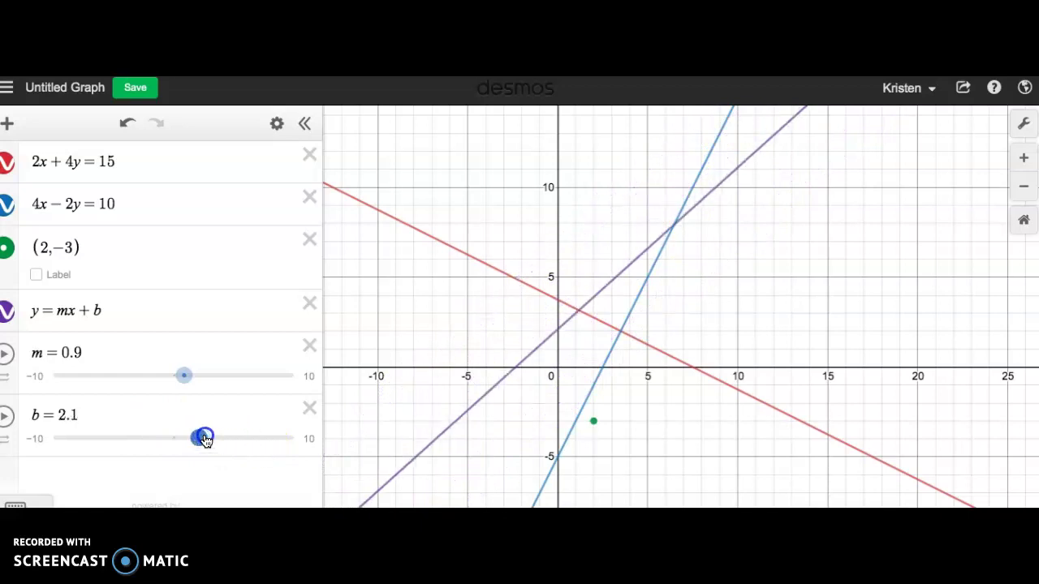
Step: Delete the m and b sliders, and replace the line's equation with y = a·b^x using new sliders for a and b
{"action": "left_click", "coordinate": [299, 349]}
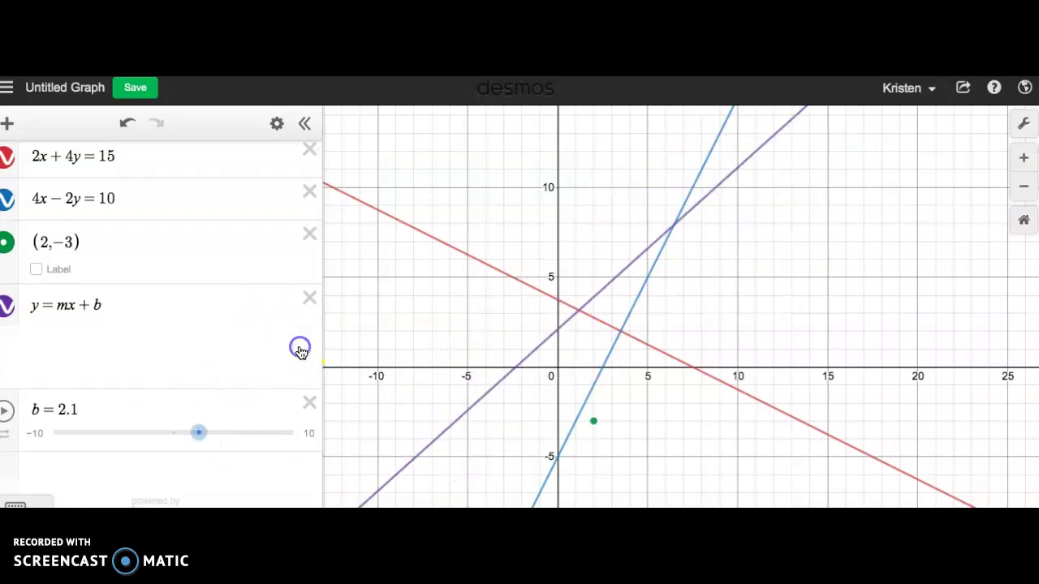
{"action": "left_click", "coordinate": [302, 354]}
{"action": "left_click", "coordinate": [146, 310]}
{"action": "left_click_drag", "start_coordinate": [146, 309], "coordinate": [53, 310]}
{"action": "type", "text": "x*b"}
{"action": "type", "text": "^x"}
{"action": "left_click", "coordinate": [154, 346]}
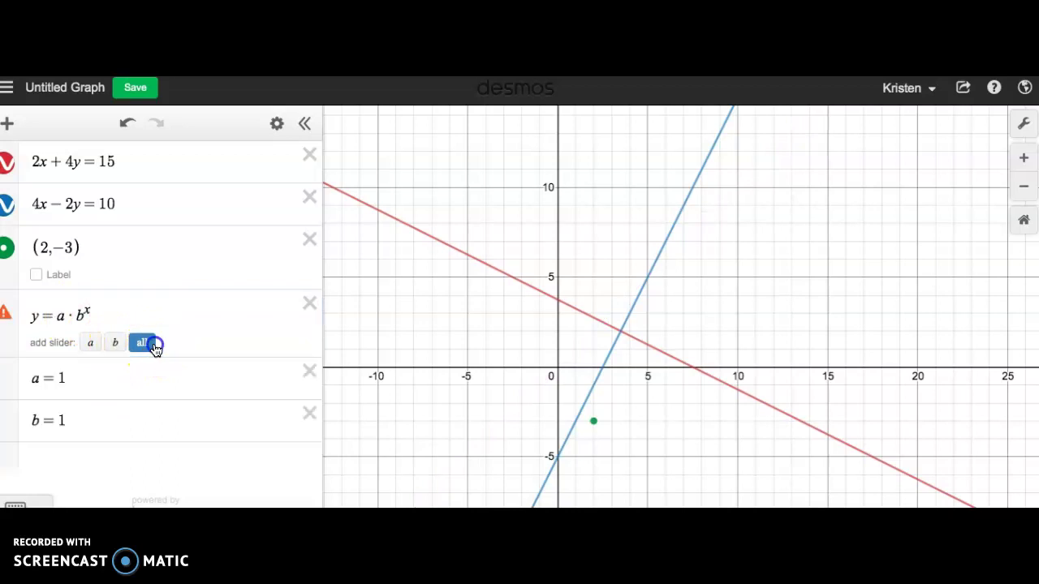
Step: Set the exponential's sliders to a = 3.9 and b = 1.4, and select its curve at the y-intercept
{"action": "left_click_drag", "start_coordinate": [186, 381], "coordinate": [223, 398]}
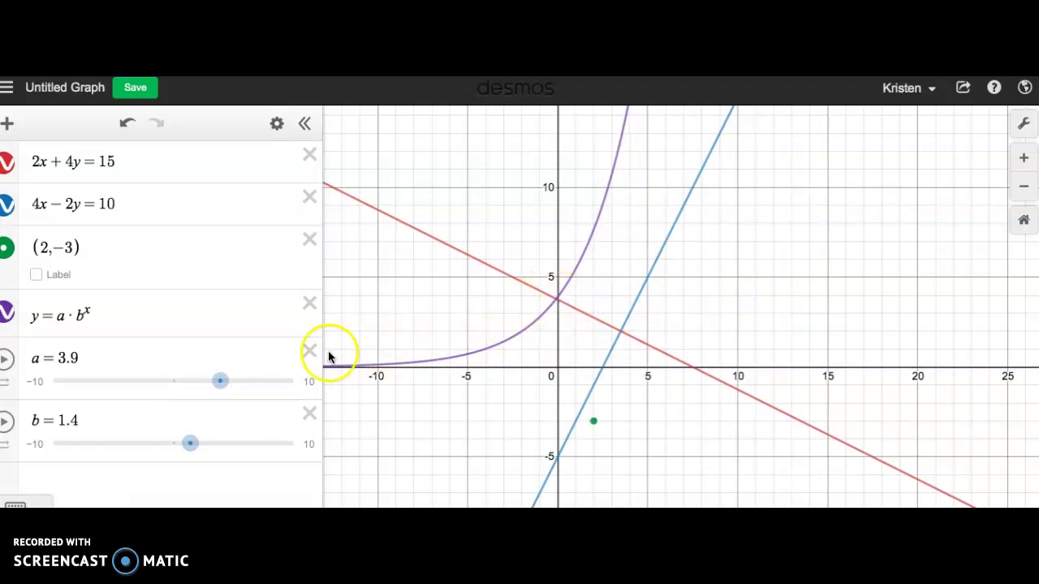
{"action": "left_click", "coordinate": [559, 298]}
{"action": "left_click", "coordinate": [558, 299]}
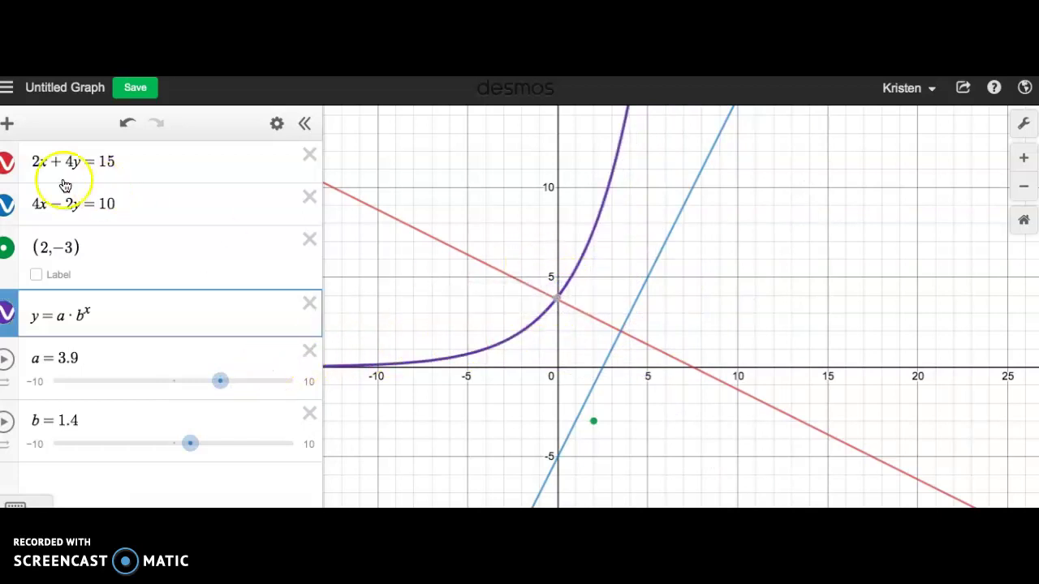
Step: Delete the two linear equations and the point (2, −3), keeping the exponential function and its sliders
{"action": "left_click", "coordinate": [302, 159]}
{"action": "left_click", "coordinate": [300, 161]}
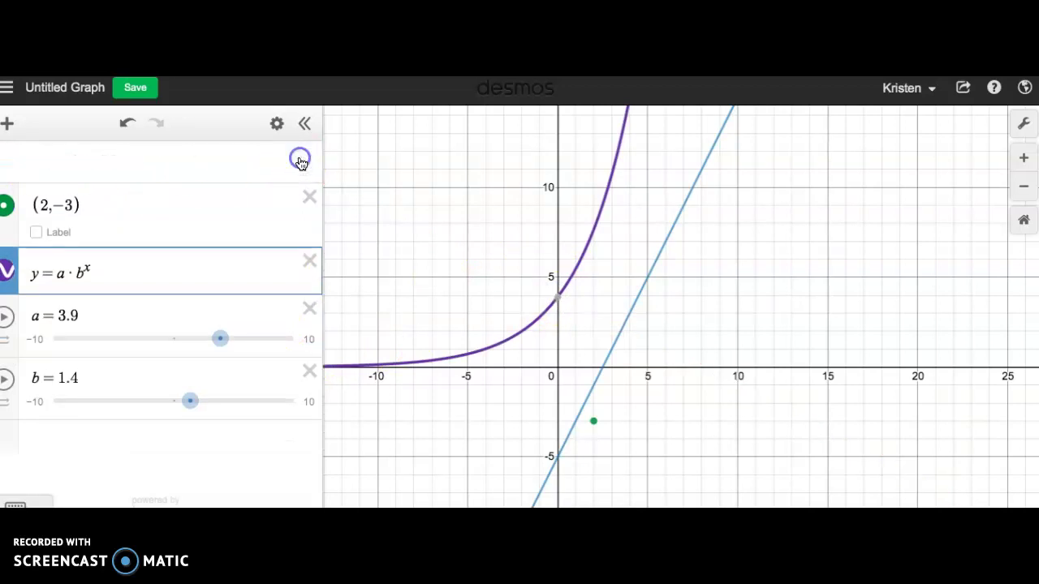
{"action": "left_click", "coordinate": [299, 159]}
Step: Show the exponential curve's y-intercept coordinates, and set its sliders to a = 4.6 and b = 0.6
{"action": "left_click", "coordinate": [560, 302]}
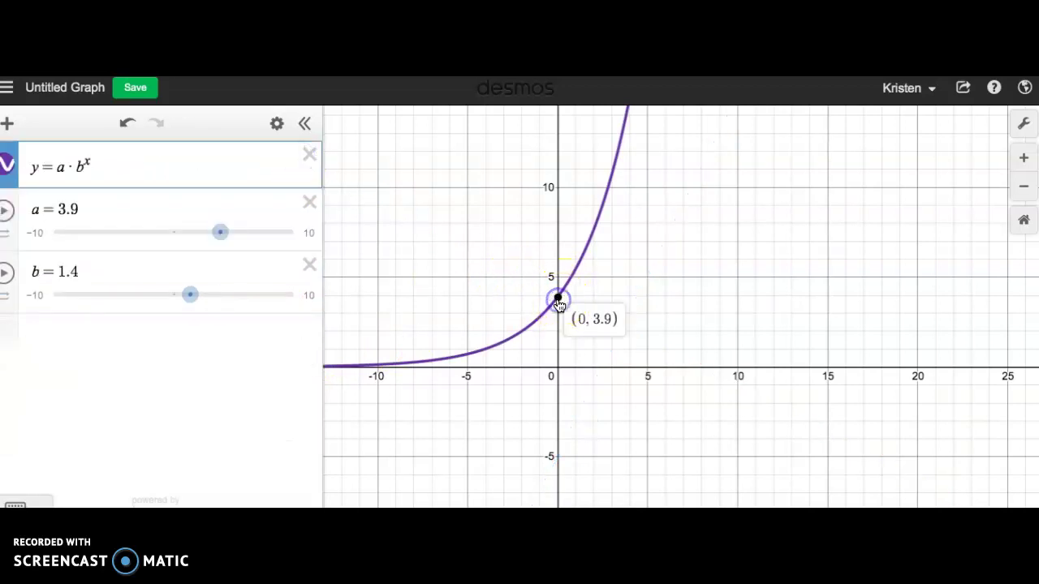
{"action": "mouse_move", "coordinate": [220, 234]}
{"action": "left_mouse_down"}
{"action": "mouse_move", "coordinate": [250, 234]}
{"action": "mouse_move", "coordinate": [227, 234]}
{"action": "left_mouse_up"}
{"action": "mouse_move", "coordinate": [193, 294]}
{"action": "left_mouse_down"}
{"action": "mouse_move", "coordinate": [227, 297]}
{"action": "mouse_move", "coordinate": [179, 297]}
{"action": "mouse_move", "coordinate": [202, 304]}
{"action": "mouse_move", "coordinate": [188, 300]}
{"action": "left_mouse_up"}
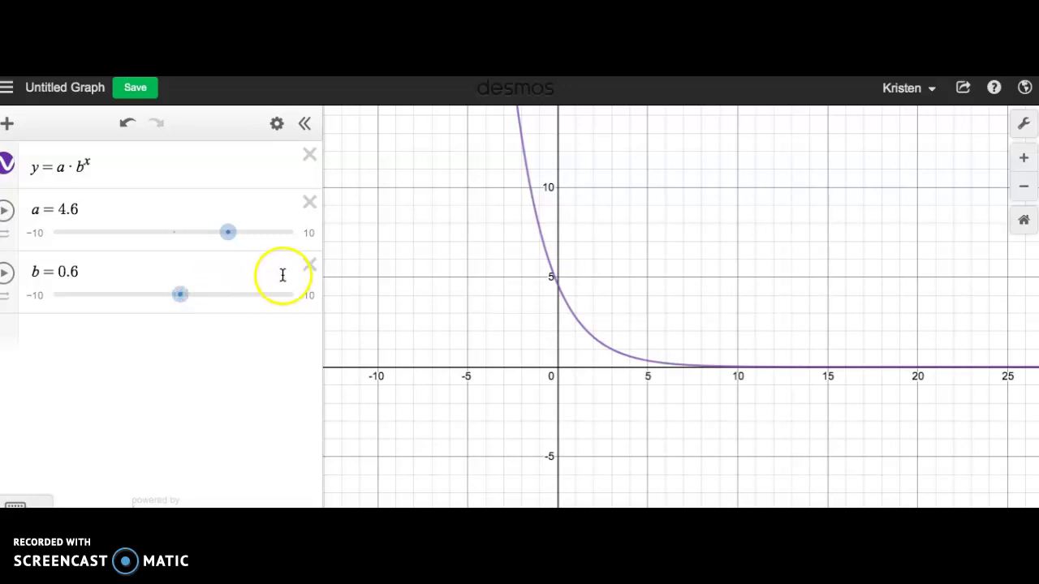
Step: Clear the expression list by deleting the a and b sliders and the exponential equation
{"action": "left_click", "coordinate": [310, 266]}
{"action": "left_click", "coordinate": [307, 221]}
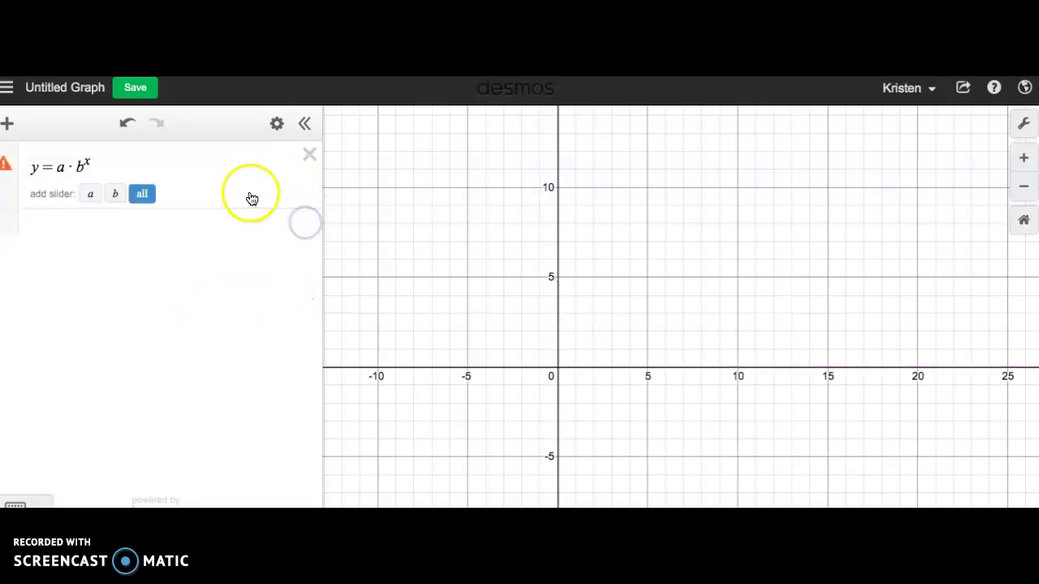
{"action": "left_click", "coordinate": [257, 155]}
{"action": "left_click", "coordinate": [308, 155]}
Step: Graph the quadratic function y = x^2 + 6x − 8 in the empty expression
{"action": "left_click", "coordinate": [174, 166]}
{"action": "type", "text": "y"}
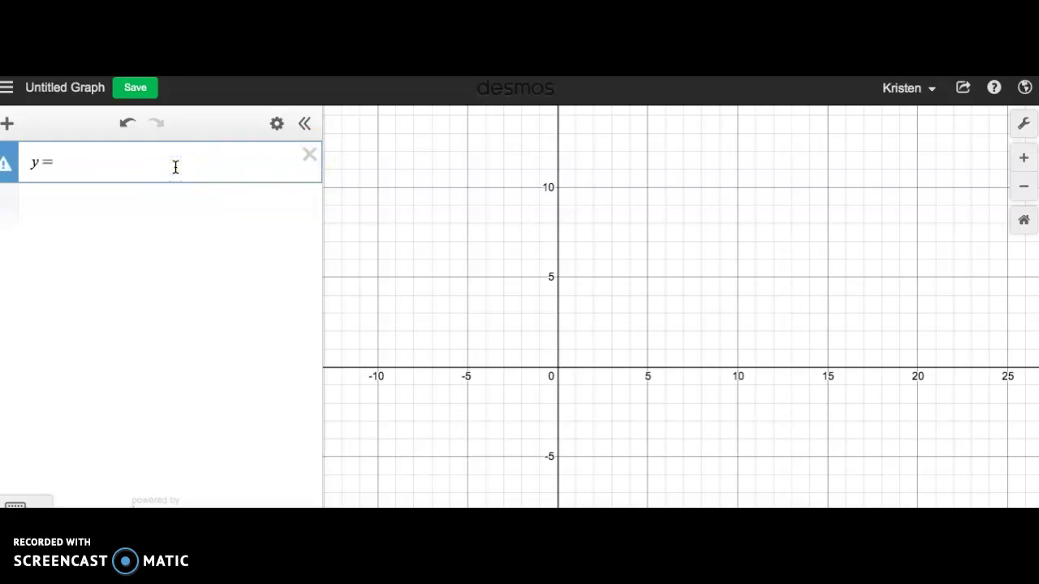
{"action": "type", "text": "=x^2"}
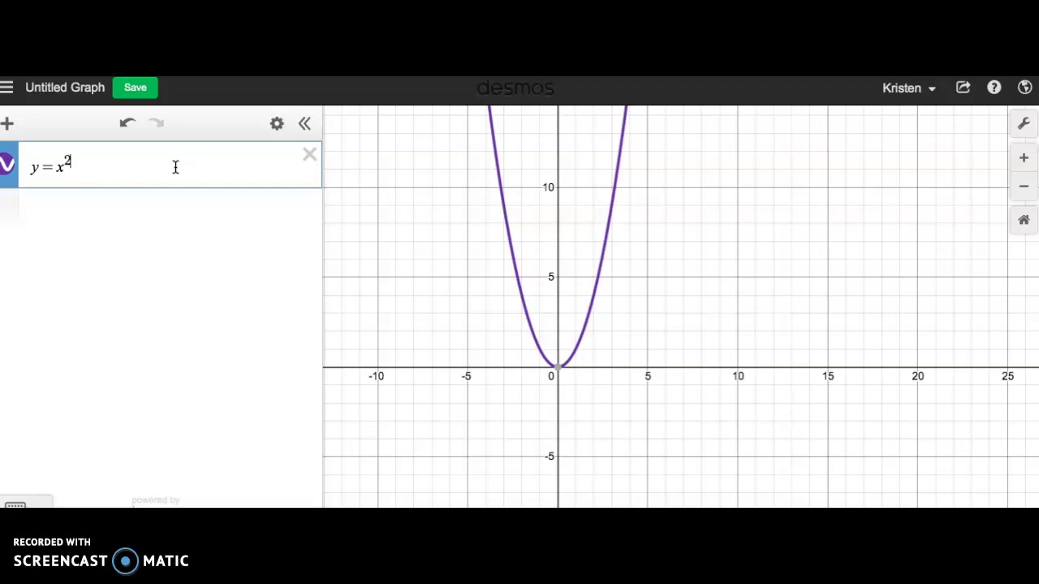
{"action": "key", "text": "Right"}
{"action": "type", "text": "+6x"}
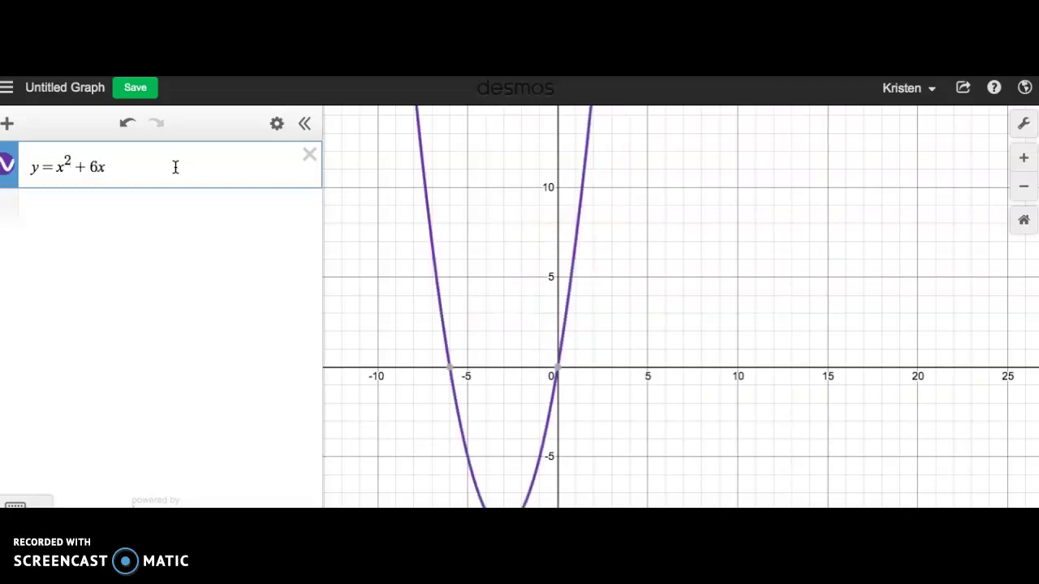
{"action": "type", "text": "-8"}
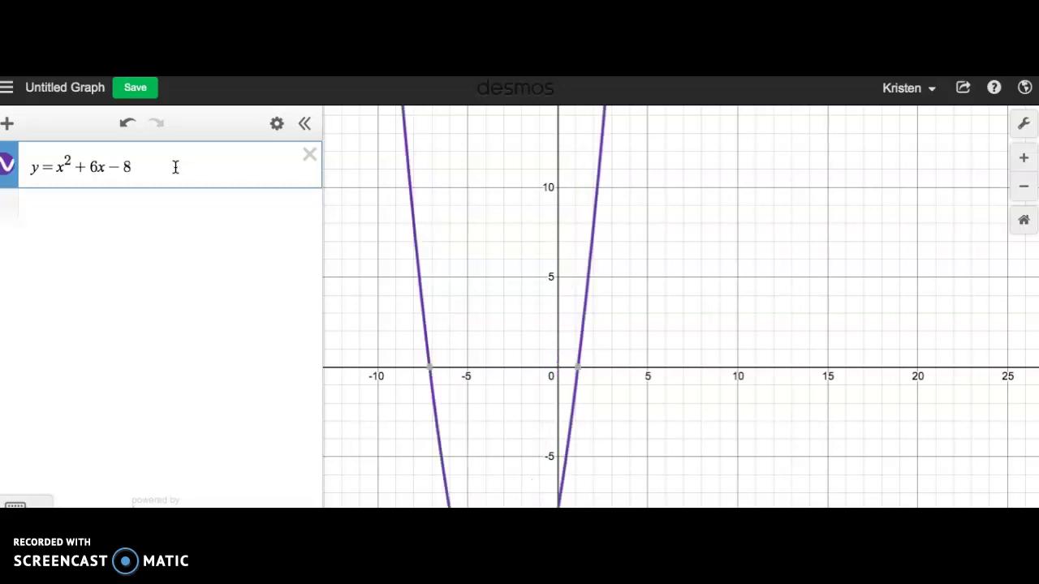
Step: Select the parabola's negative x-intercept, and remove the constant term −8 from the quadratic equation
{"action": "left_click", "coordinate": [429, 370]}
{"action": "key", "text": "BackSpace"}
{"action": "key", "text": "BackSpace"}
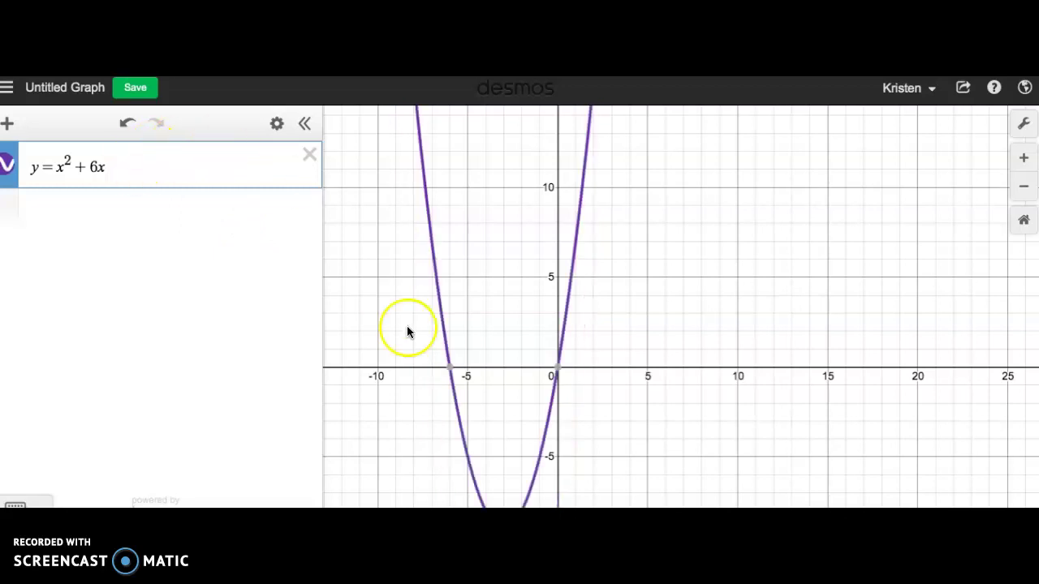
Step: Show the coordinates of both x-intercepts of the parabola y = x^2 + 6x
{"action": "left_click", "coordinate": [280, 226]}
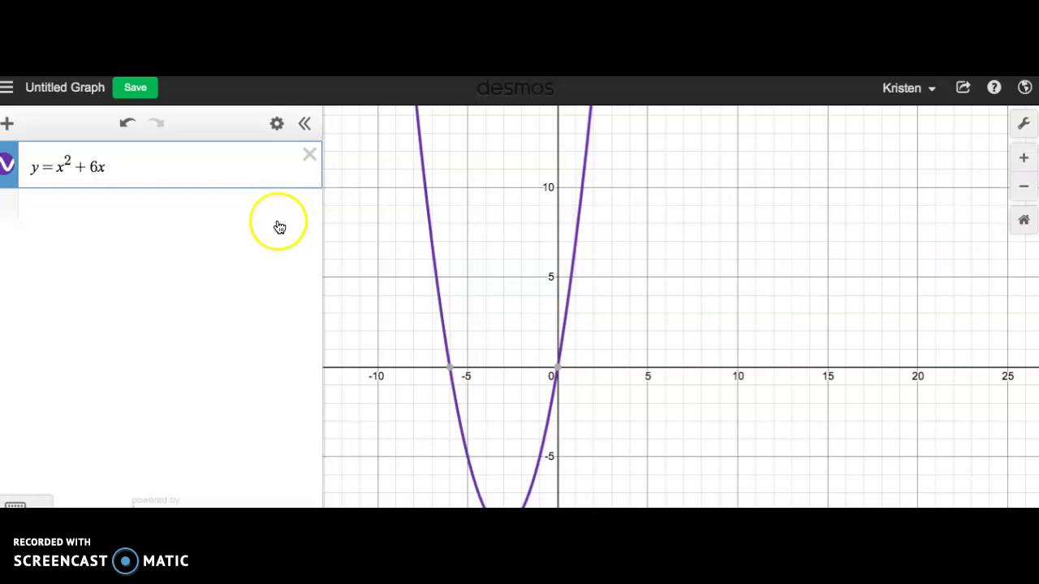
{"action": "left_click", "coordinate": [453, 369]}
{"action": "left_click", "coordinate": [557, 370]}
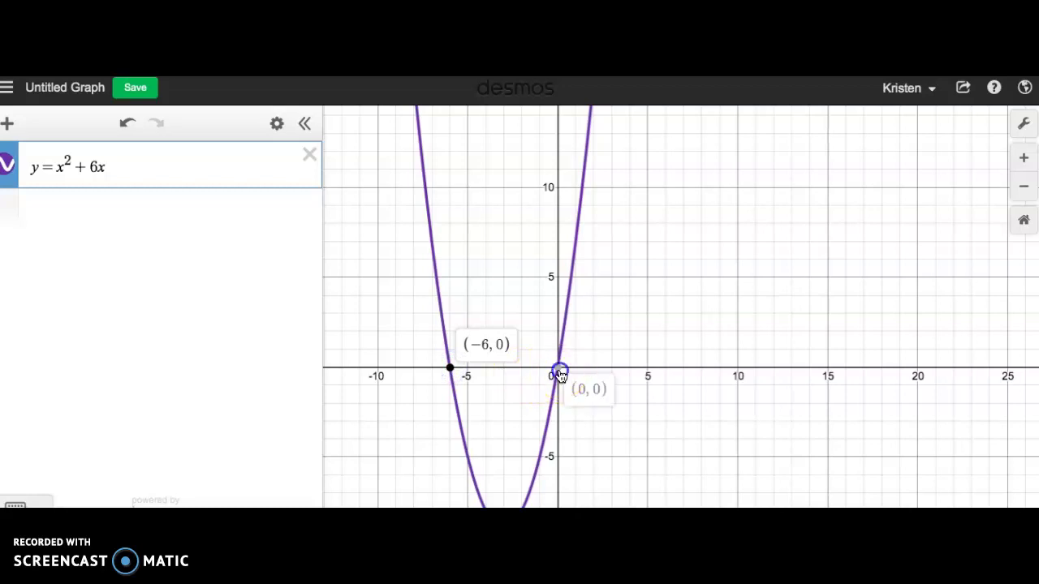
Step: Add the constant term +8 to the quadratic equation, and show the coordinates of its y-intercept, both x-intercepts and vertex
{"action": "left_click", "coordinate": [117, 168]}
{"action": "type", "text": "+8"}
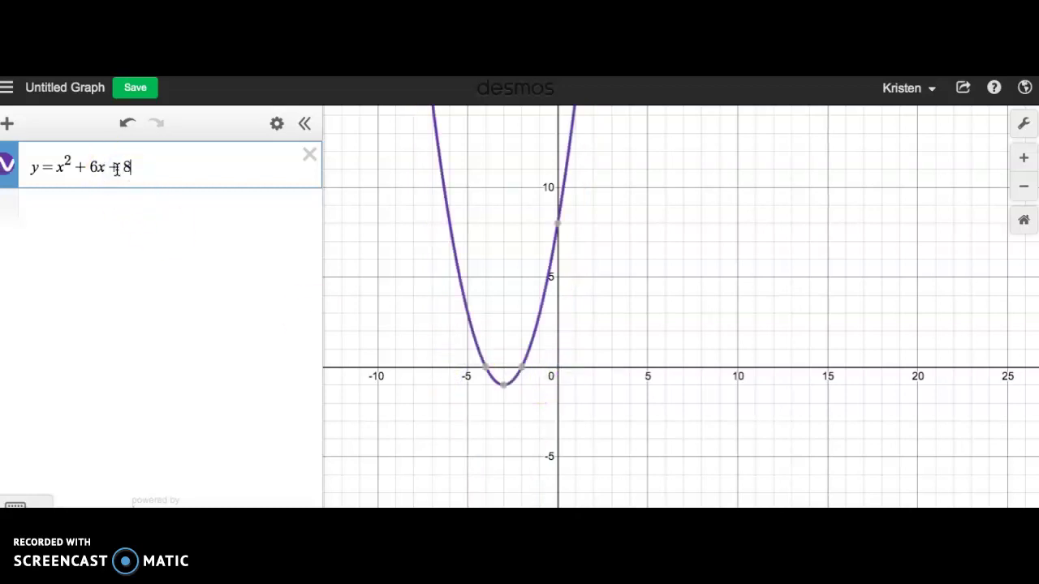
{"action": "left_click", "coordinate": [558, 223]}
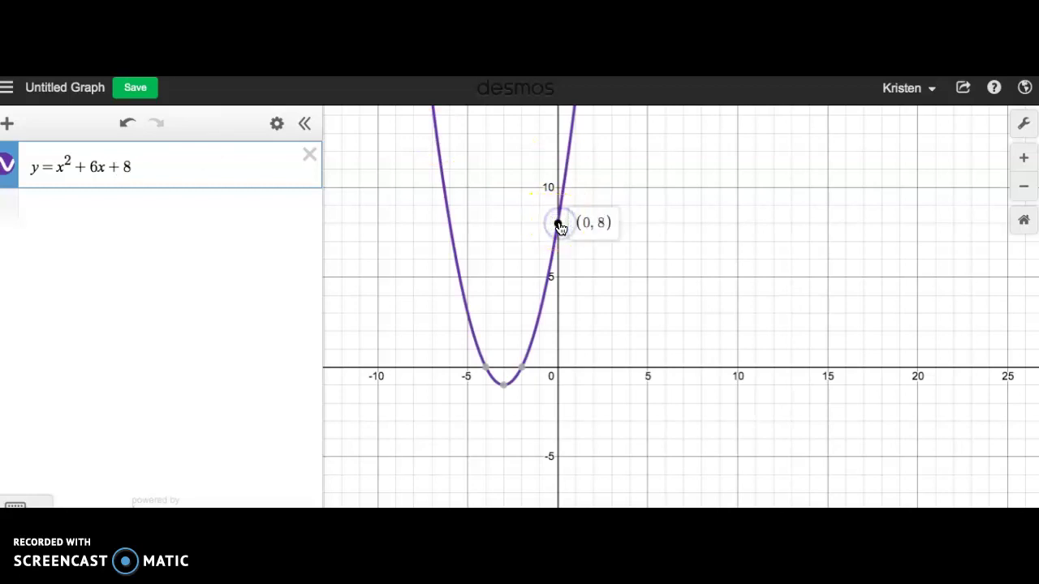
{"action": "left_click", "coordinate": [522, 367]}
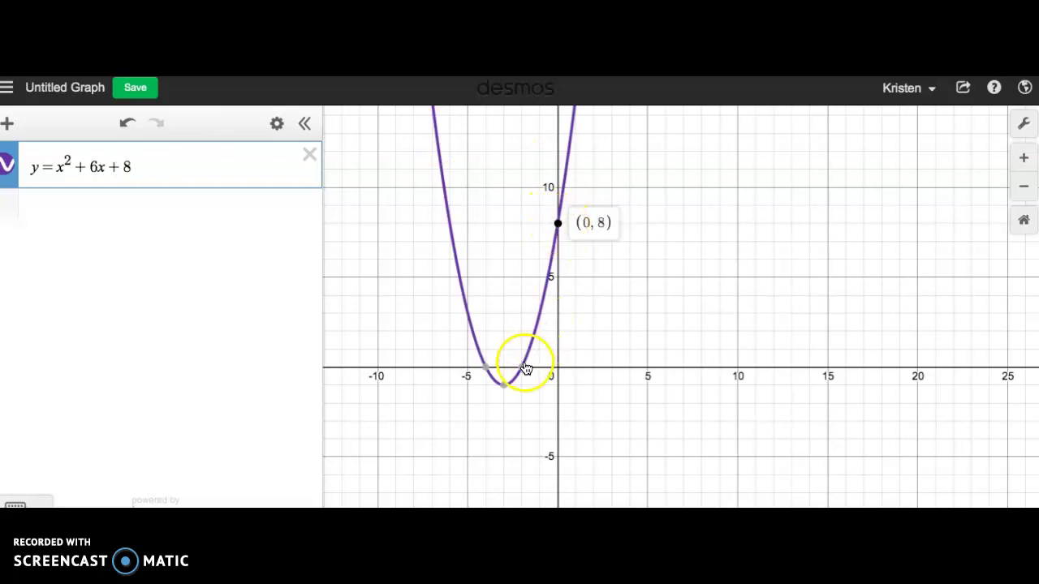
{"action": "left_click", "coordinate": [484, 368]}
{"action": "left_click", "coordinate": [504, 386]}
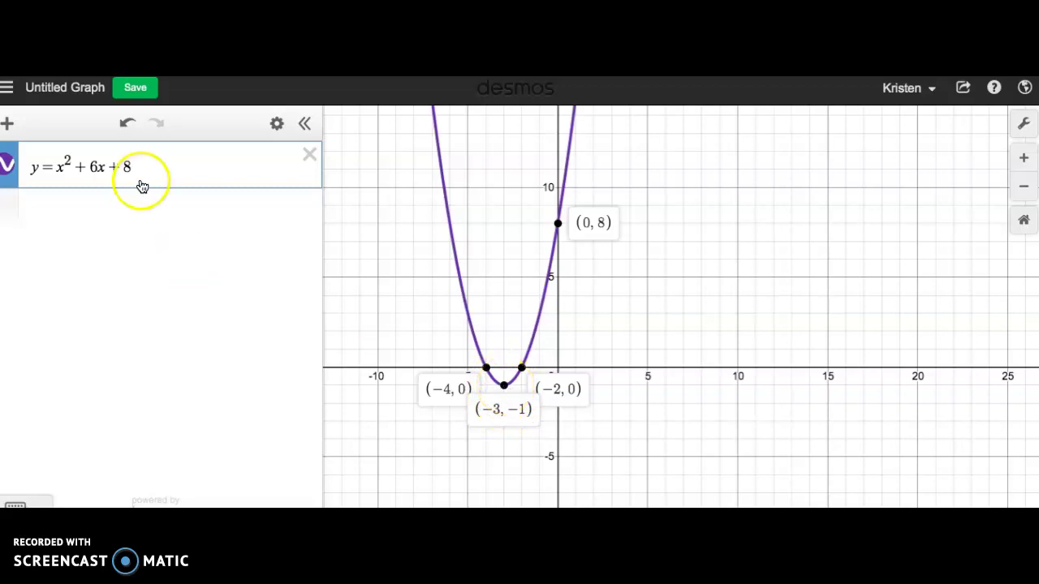
Step: Change the quadratic equation to y = −x^2 + 6x − 8 by making the leading term and the constant negative
{"action": "left_click", "coordinate": [57, 166]}
{"action": "type", "text": "-"}
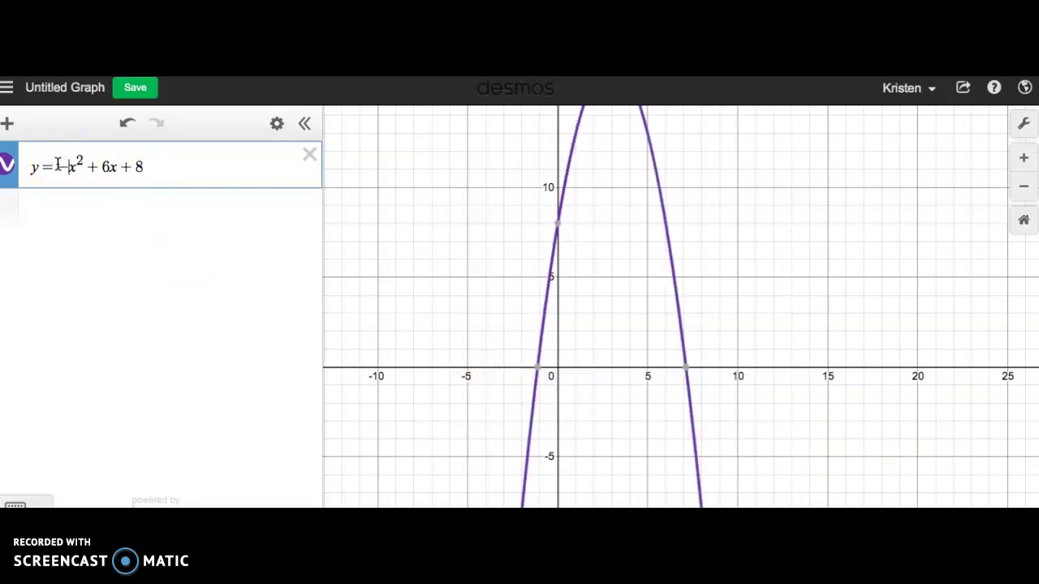
{"action": "left_click", "coordinate": [146, 168]}
{"action": "left_click", "coordinate": [133, 167]}
{"action": "key", "text": "BackSpace"}
{"action": "type", "text": "-"}
{"action": "left_click", "coordinate": [101, 172]}
{"action": "left_click", "coordinate": [126, 174]}
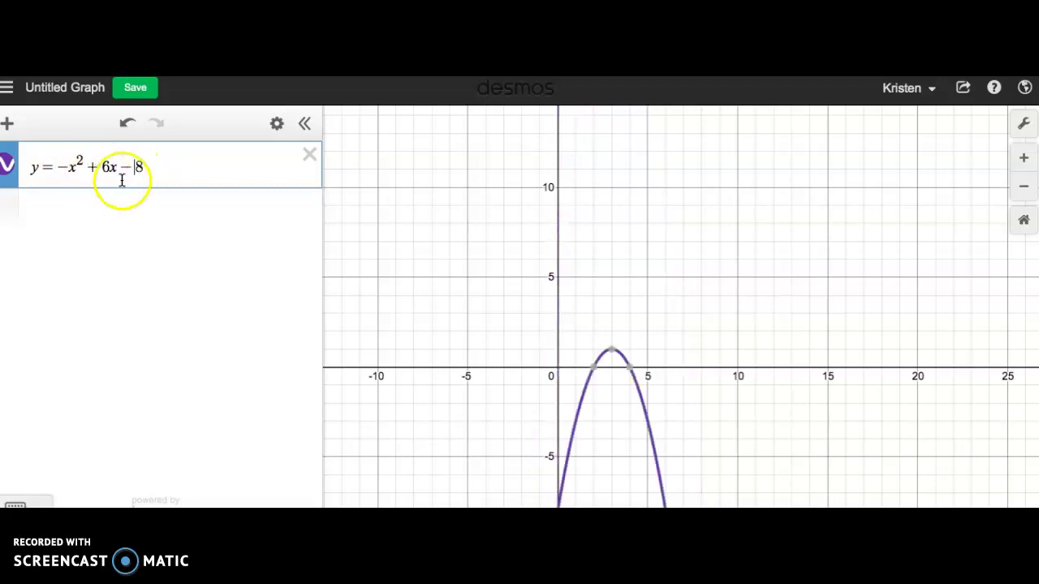
Step: Show the coordinates of the downward-opening parabola's y-intercept, vertex and both x-intercepts
{"action": "left_click_drag", "start_coordinate": [539, 334], "coordinate": [541, 251]}
{"action": "left_click", "coordinate": [563, 423]}
{"action": "left_click", "coordinate": [614, 268]}
{"action": "left_click", "coordinate": [596, 286]}
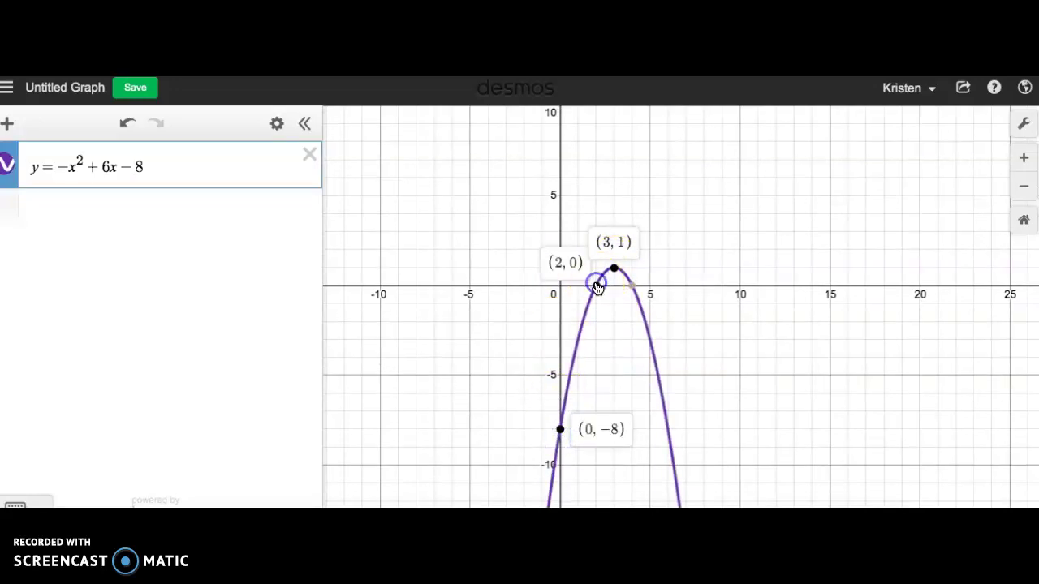
{"action": "left_click", "coordinate": [632, 286]}
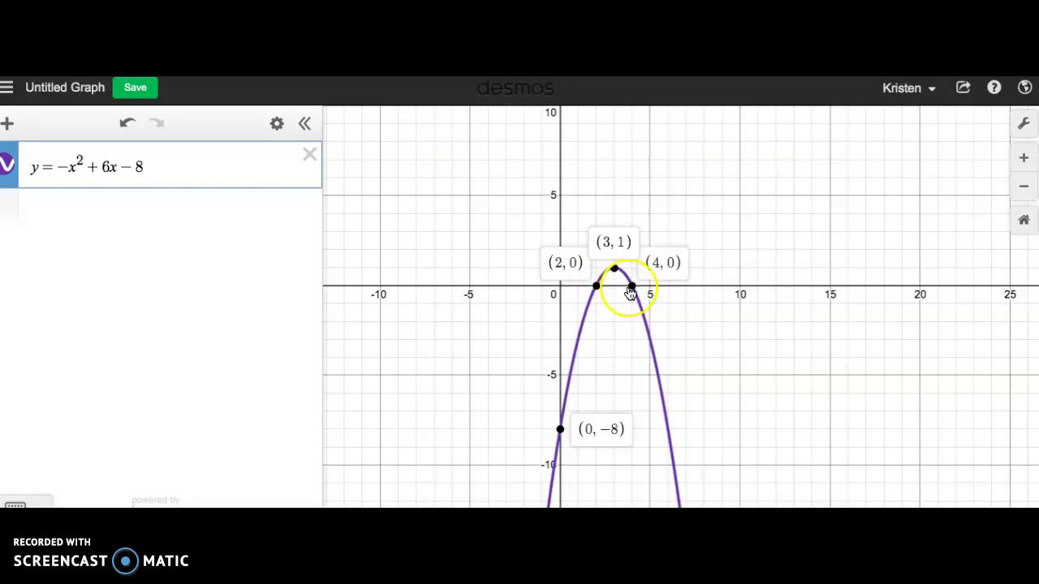